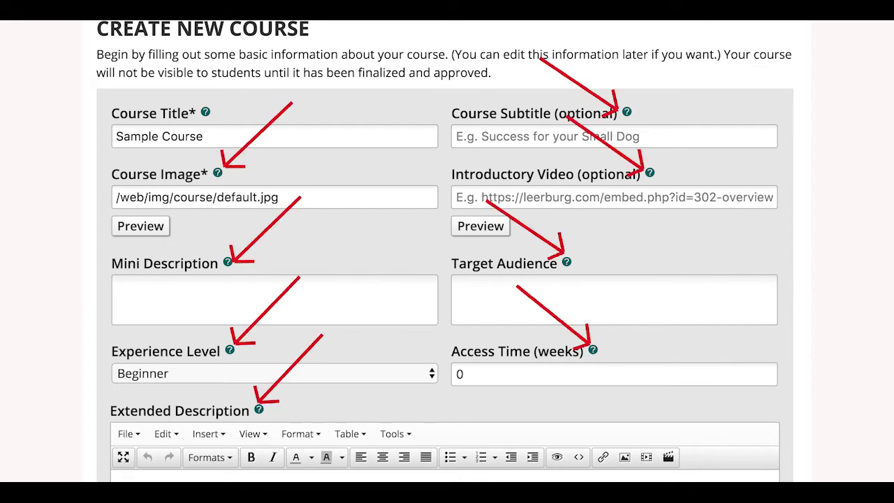
mouse_move(259, 409)
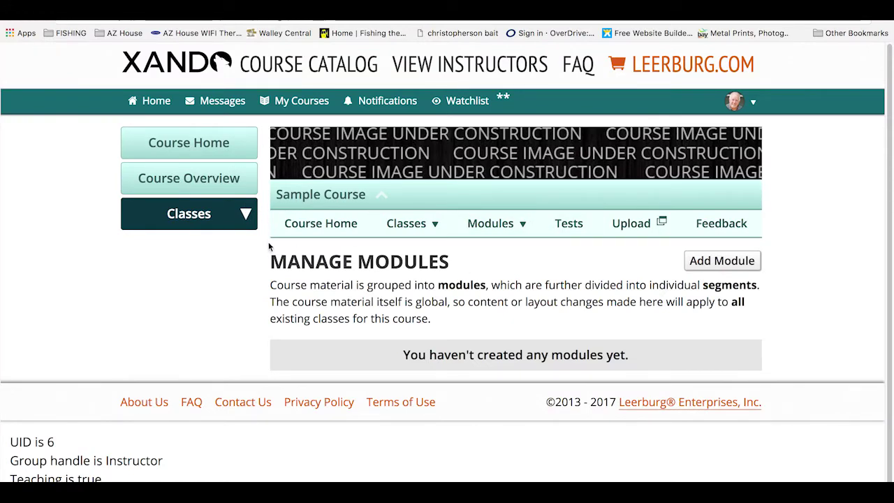
- Add a first module titled "Module One" to the Sample Course and save it
click(720, 261)
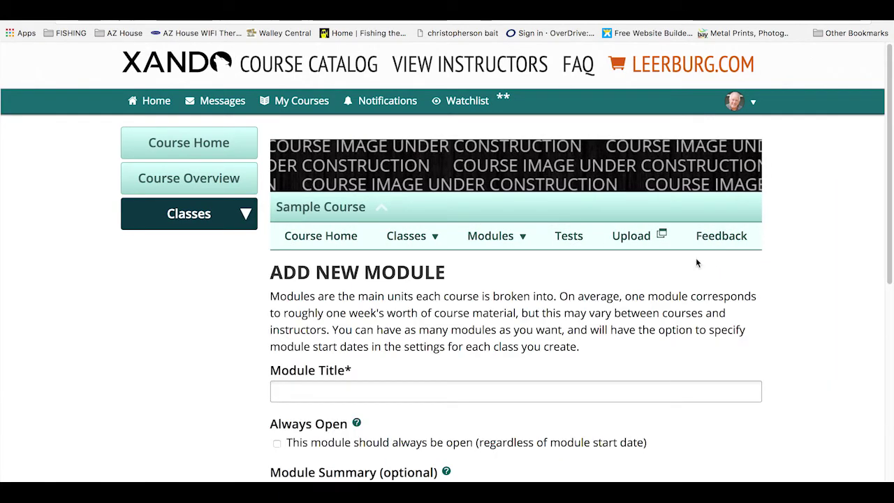
click(341, 390)
text(Mod)
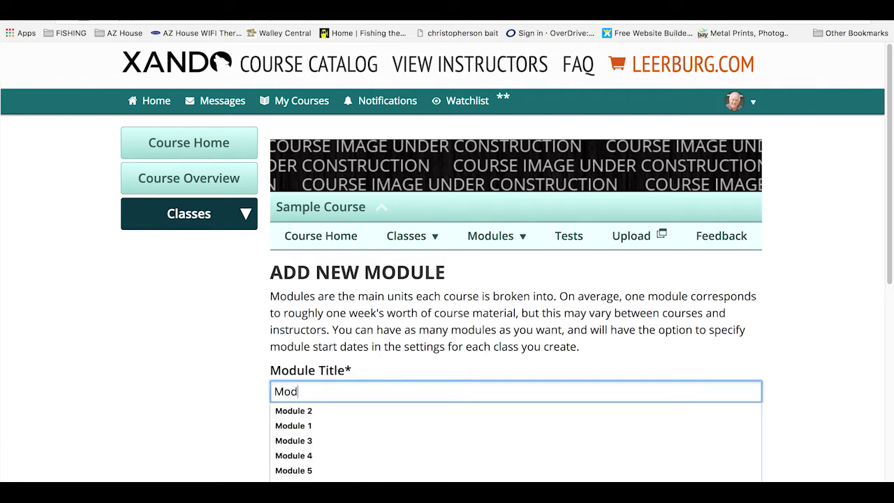
text(ule One)
key(Return)
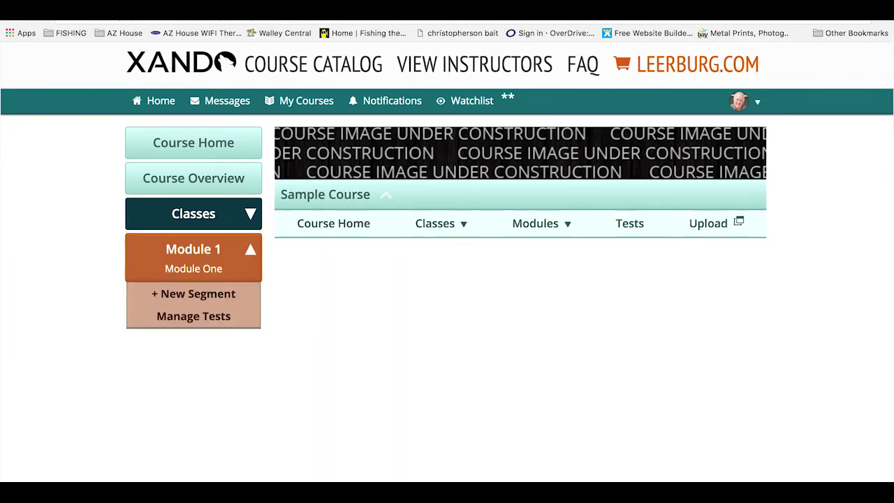
- Add another module titled "Module Two" to the Sample Course and save it
click(526, 224)
click(517, 251)
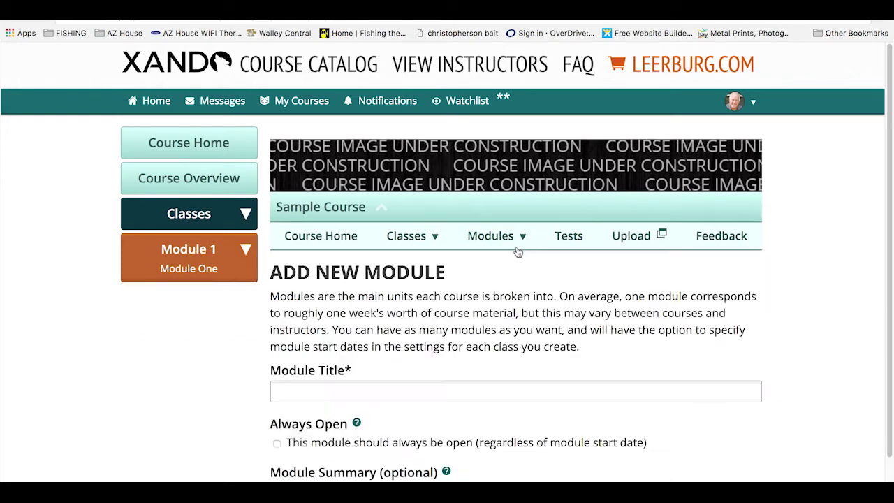
click(385, 390)
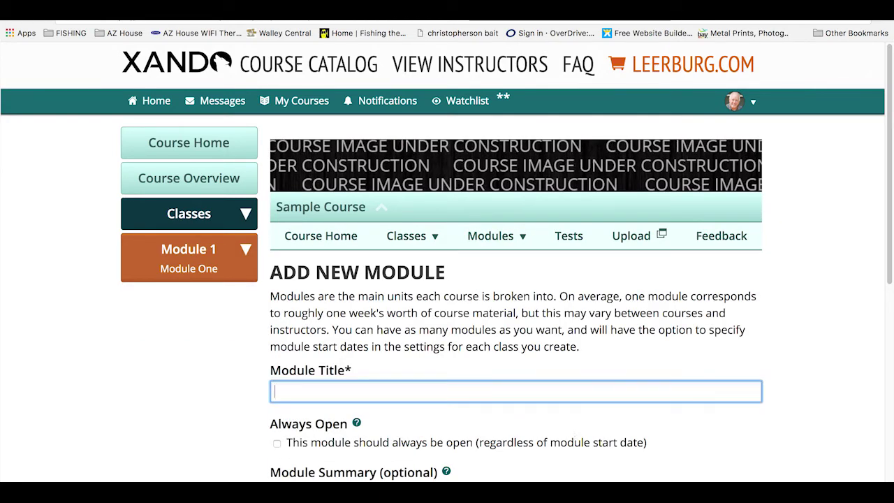
text(Module Two)
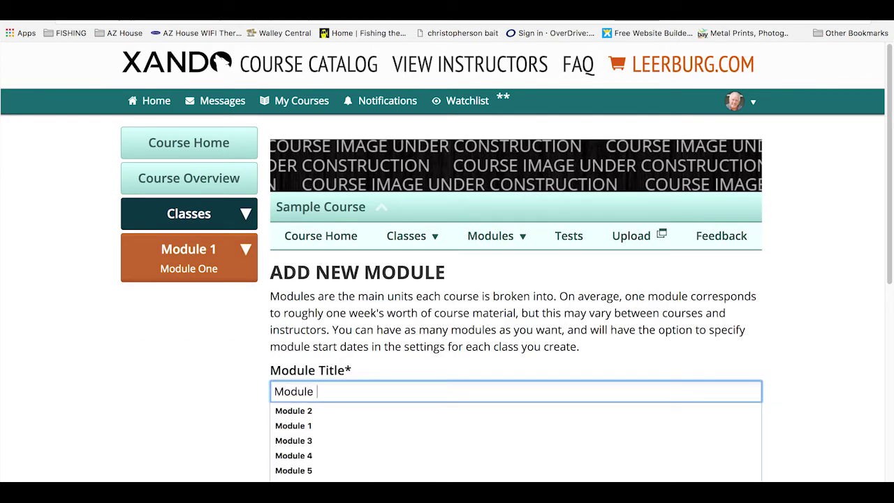
key(Return)
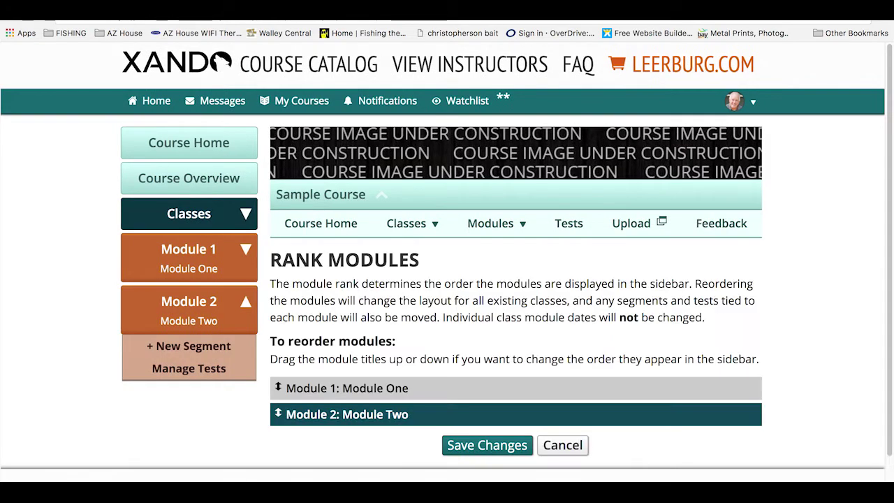
- Create a third module for the Sample Course with the title "Module 3"
click(516, 229)
click(497, 251)
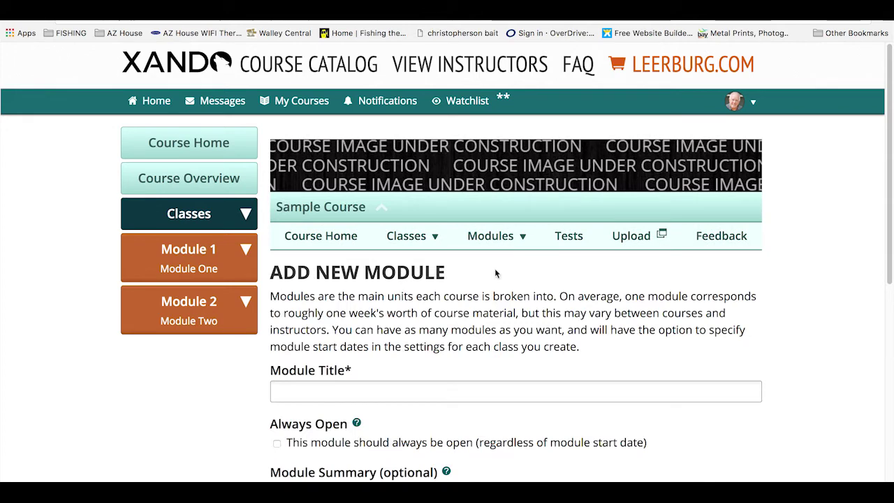
click(413, 393)
text(Module 3)
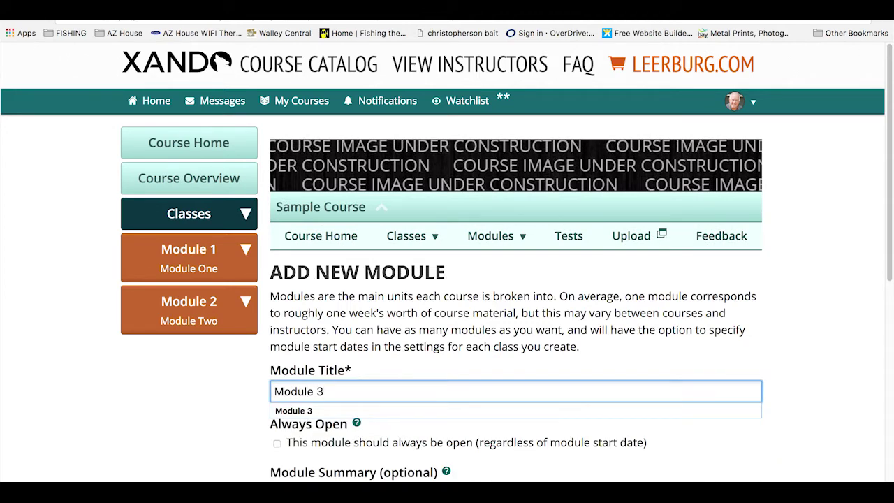
key(Return)
- Create a fourth module for the Sample Course with the title "Module 4"
click(510, 226)
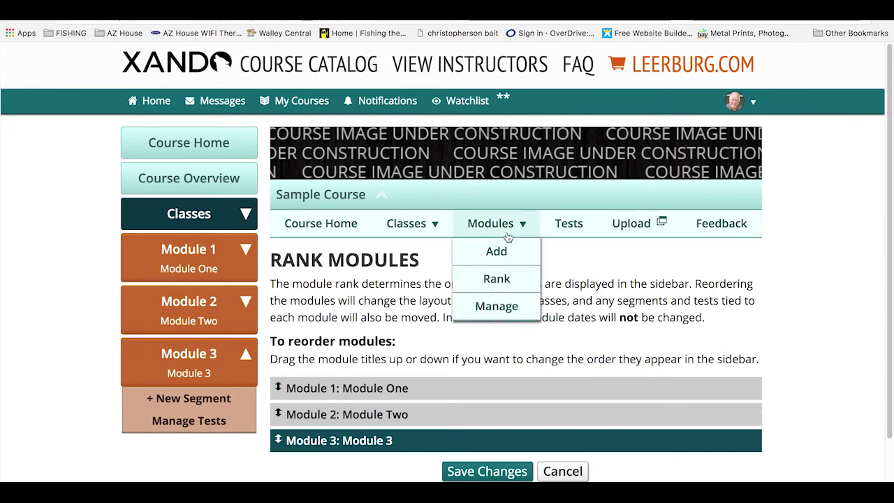
click(519, 251)
click(384, 390)
text(Modu)
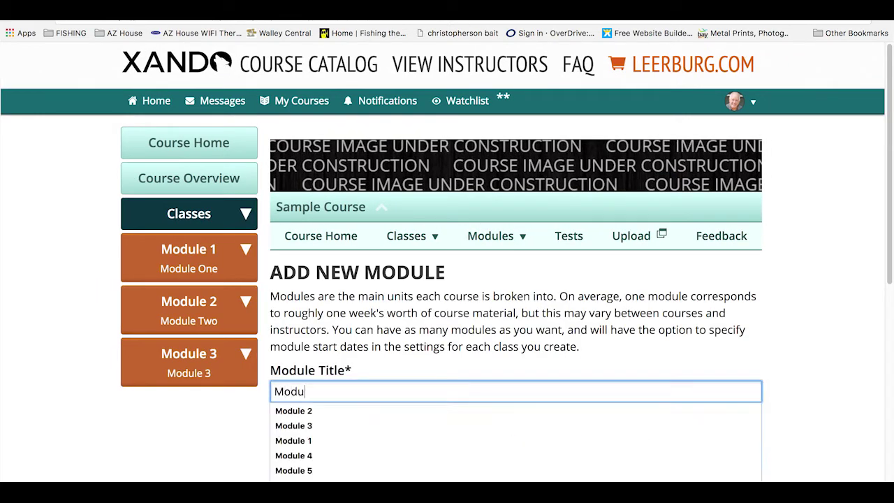
text(le 5)
key(BackSpace)
text(4)
key(Return)
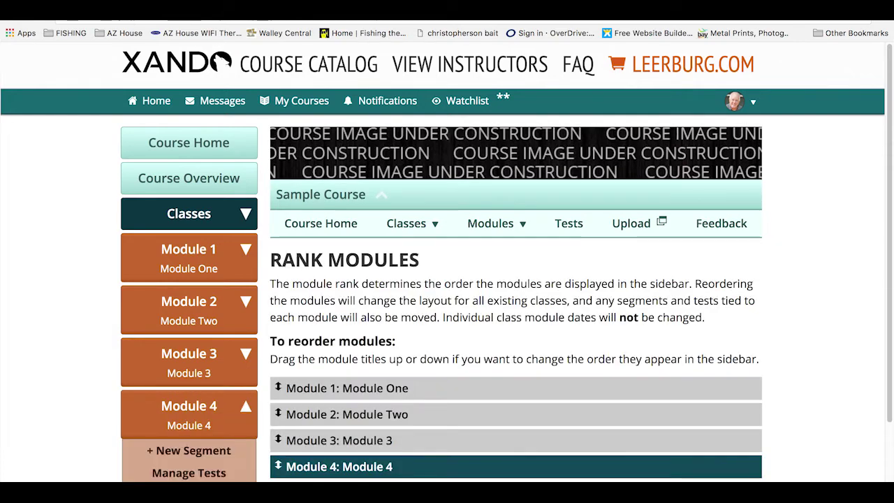
- Create a fifth module for the Sample Course with the title "Module Five"
click(512, 232)
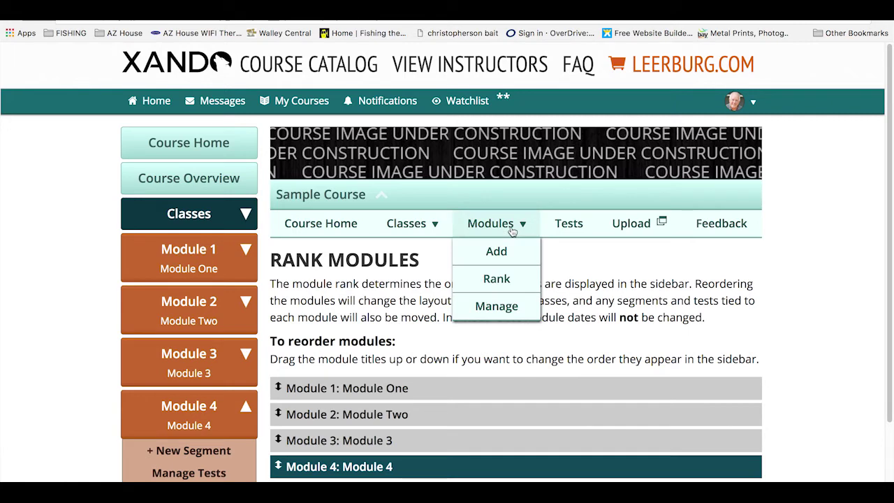
click(513, 254)
click(387, 392)
text(Modu)
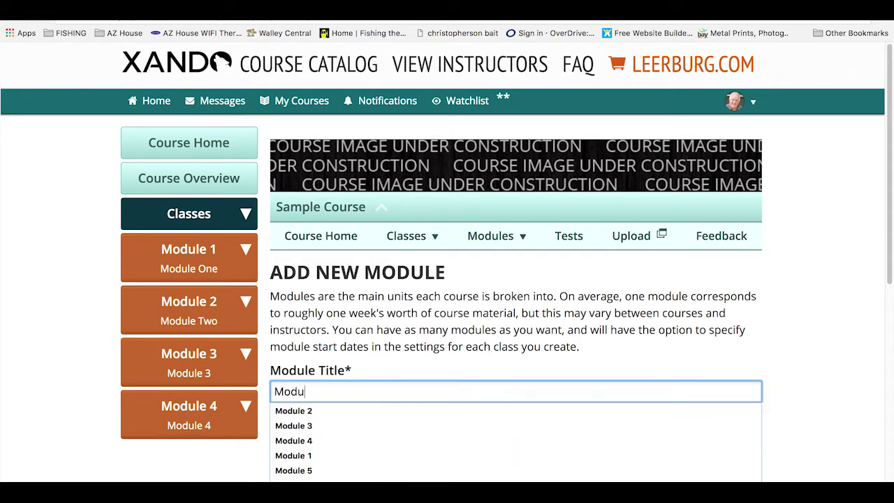
text(le Five)
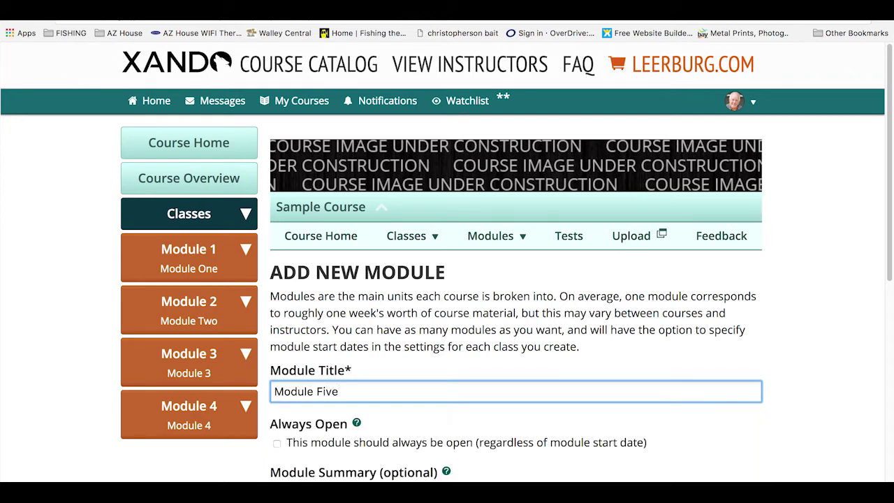
key(Return)
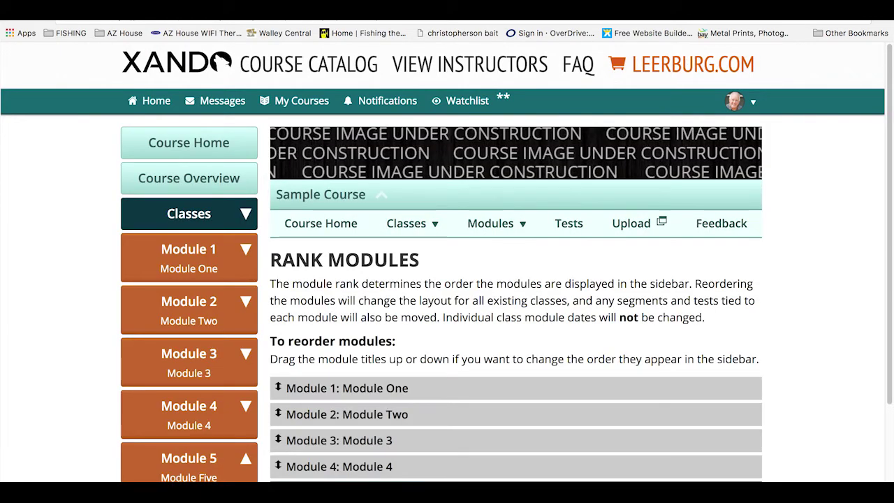
- Add a new segment titled "Segment One" to Module 1 and save it without summary or material
click(245, 252)
click(216, 298)
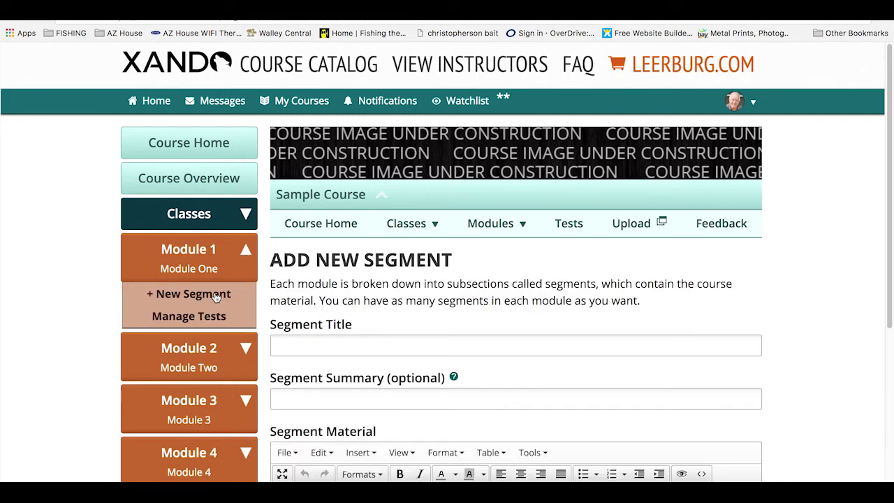
click(355, 346)
text(S)
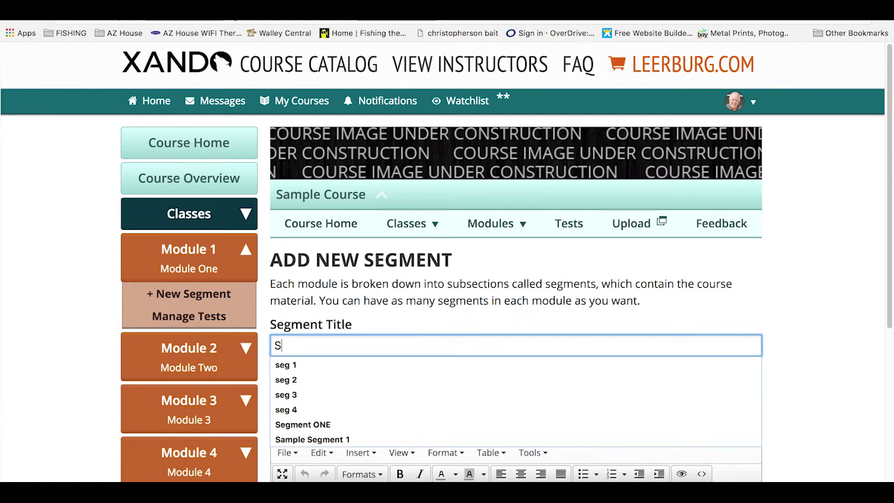
text(egment One)
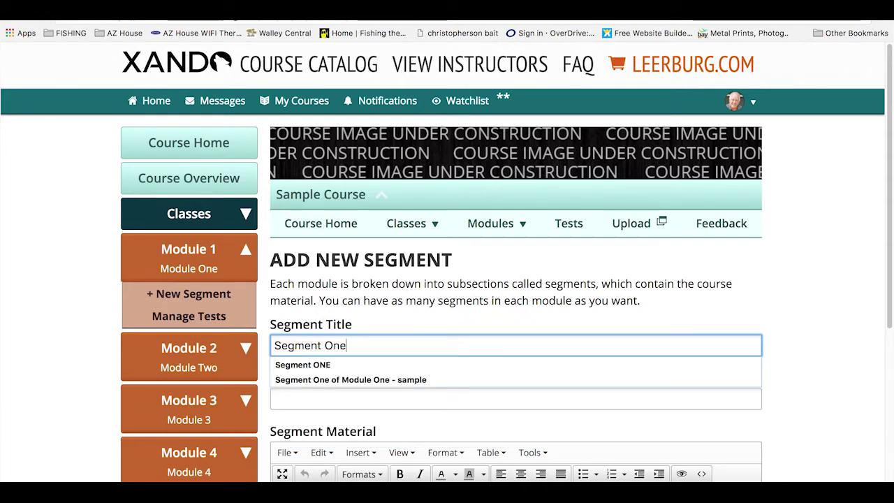
key(Return)
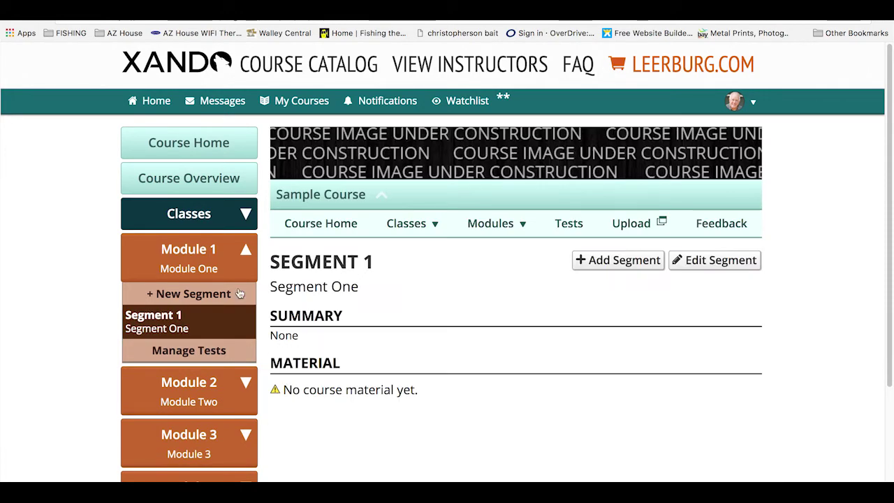
- Add a second segment titled "Segment 2" to Module 1 and save it
click(187, 294)
click(313, 343)
text(Segm)
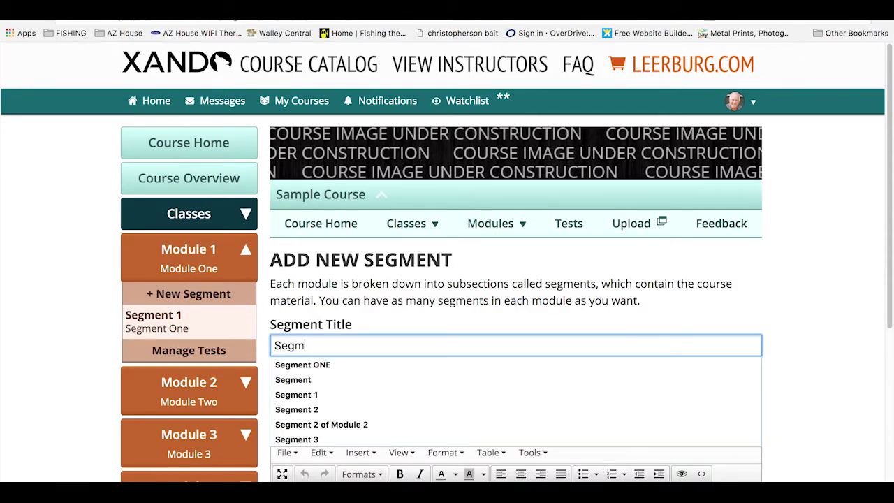
text(ent 2)
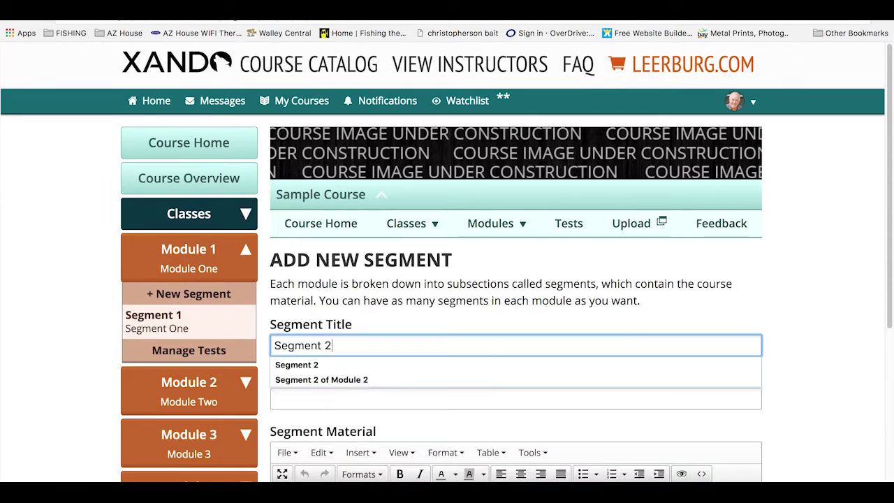
key(Return)
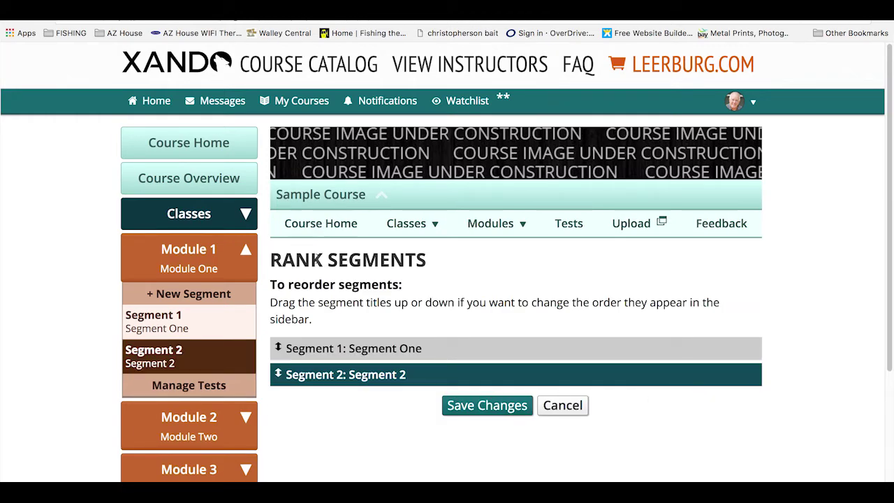
- Add a third segment titled "Segment 3" to Module 1 and save it
click(225, 296)
click(326, 346)
text(Segme)
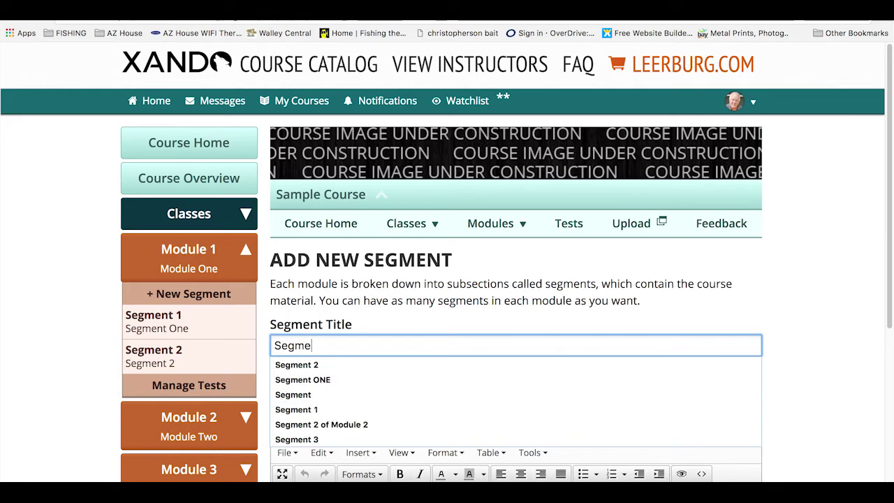
text(nt 3)
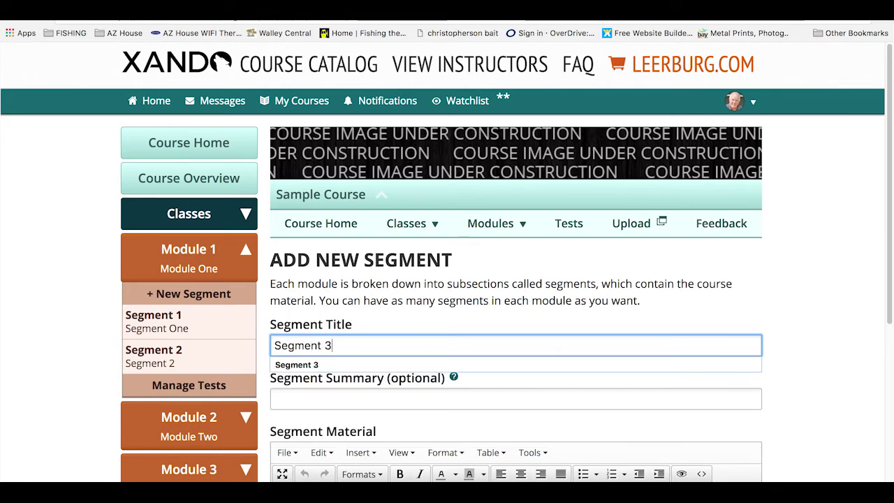
key(Return)
- Add a fourth segment titled "Segment 4" to Module 1 and save it
click(209, 297)
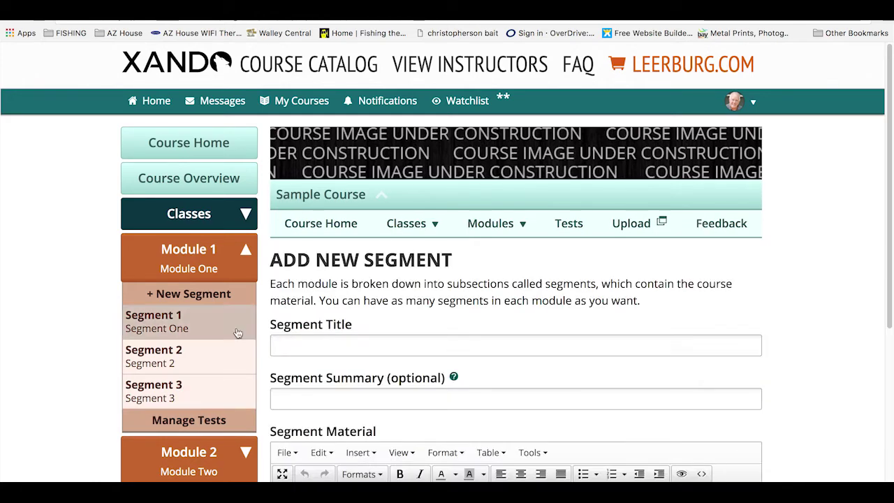
click(322, 345)
text(Segment )
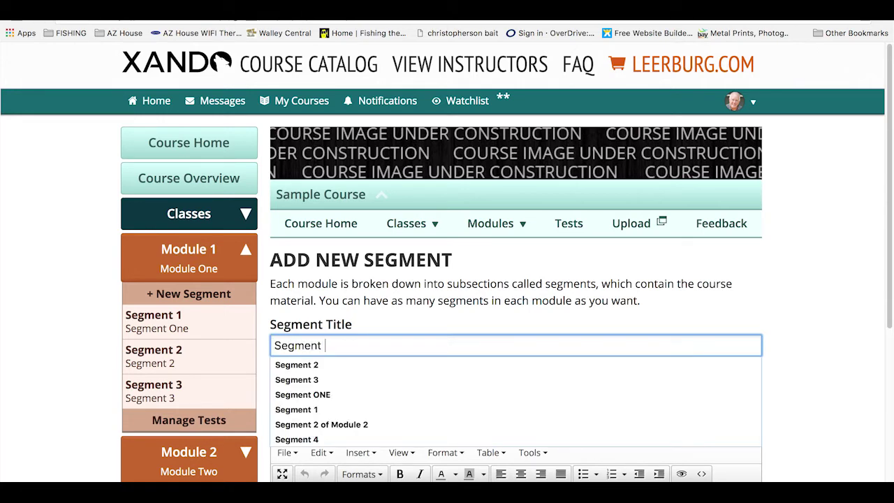
text(4)
key(Return)
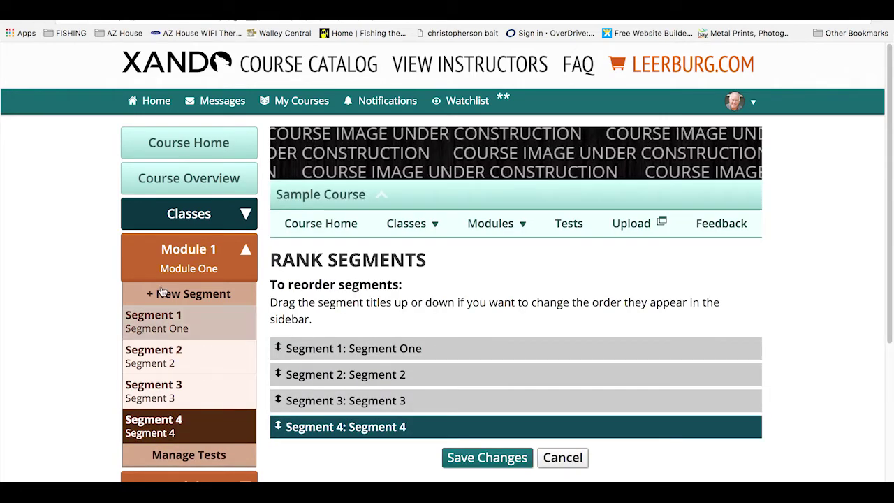
- Collapse Module 1 and add a first segment titled "Segment 1" to Module 2
click(238, 255)
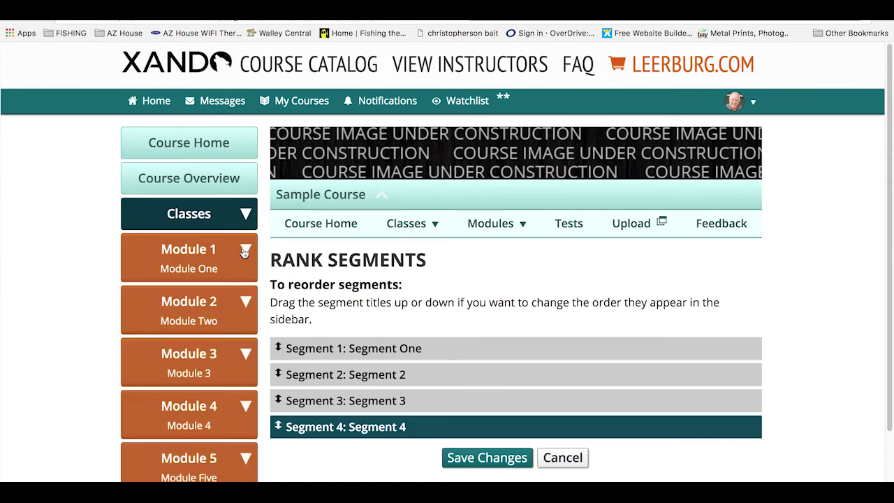
click(245, 303)
click(221, 353)
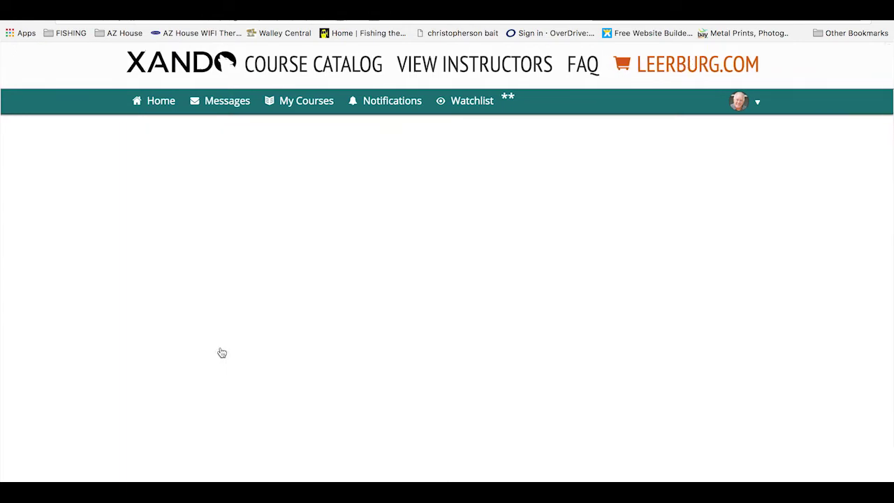
click(296, 348)
text(Segment )
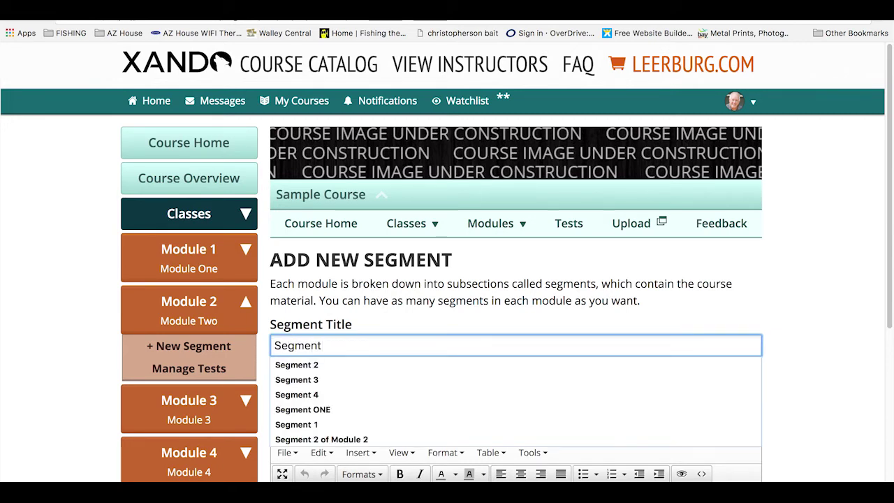
text(1)
key(Return)
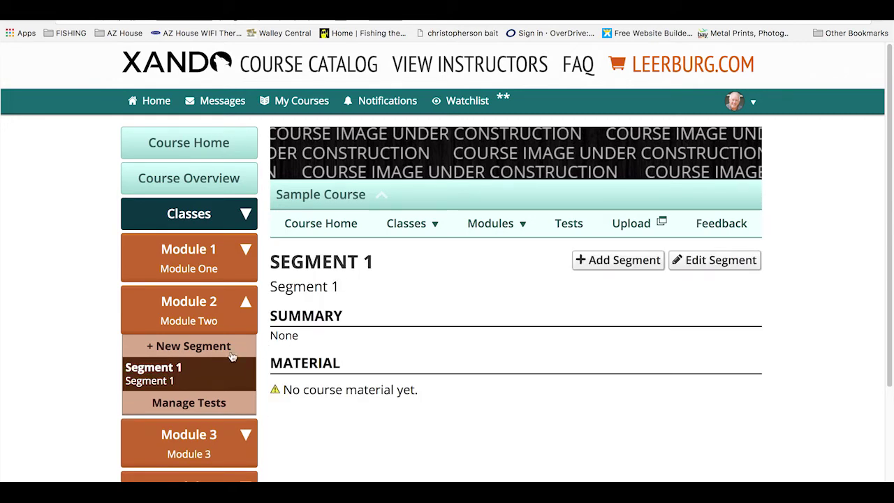
- Add a second segment titled "Segment 2" to Module 2 and save it
click(196, 349)
click(308, 344)
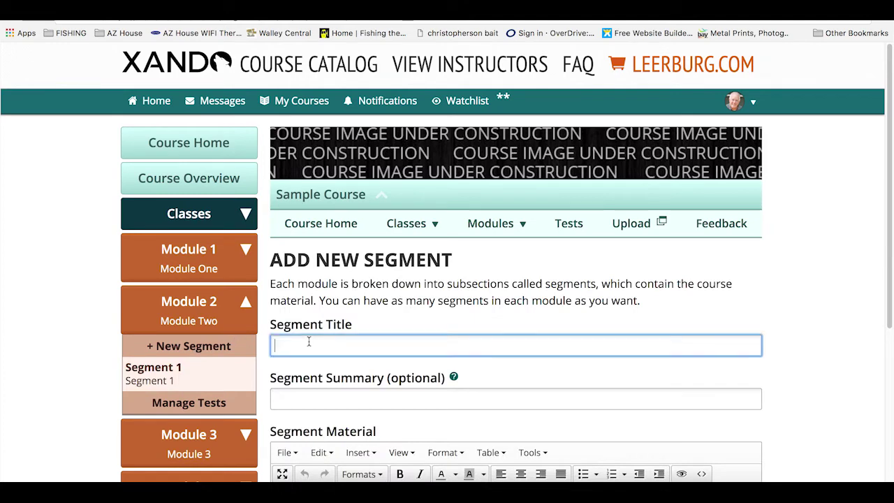
text(Segment 2)
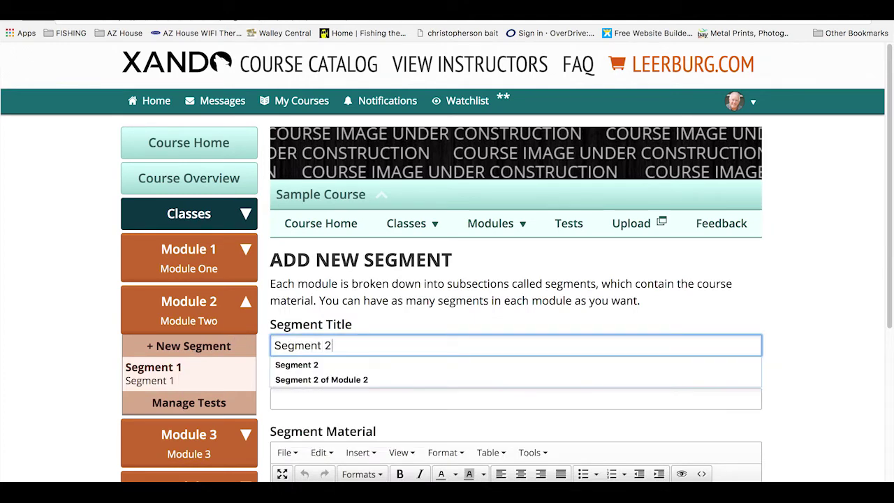
key(Return)
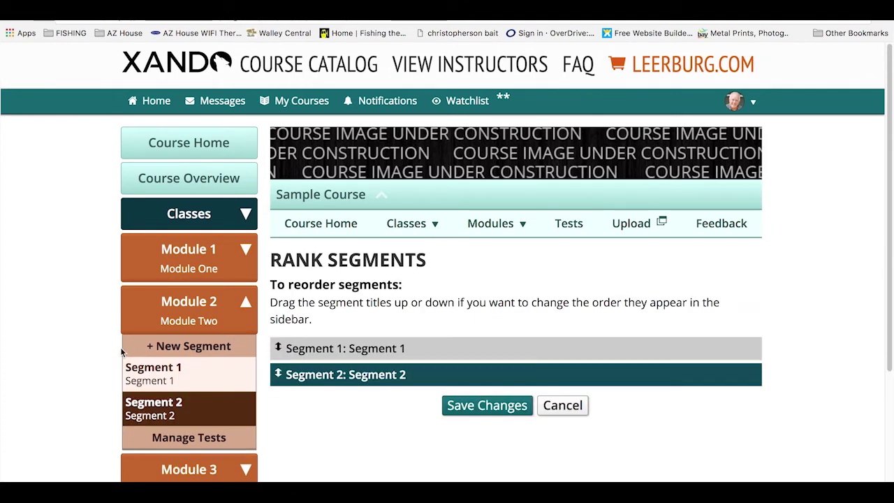
- Add a third segment titled "Segment 3" to Module 2 and save it
click(185, 346)
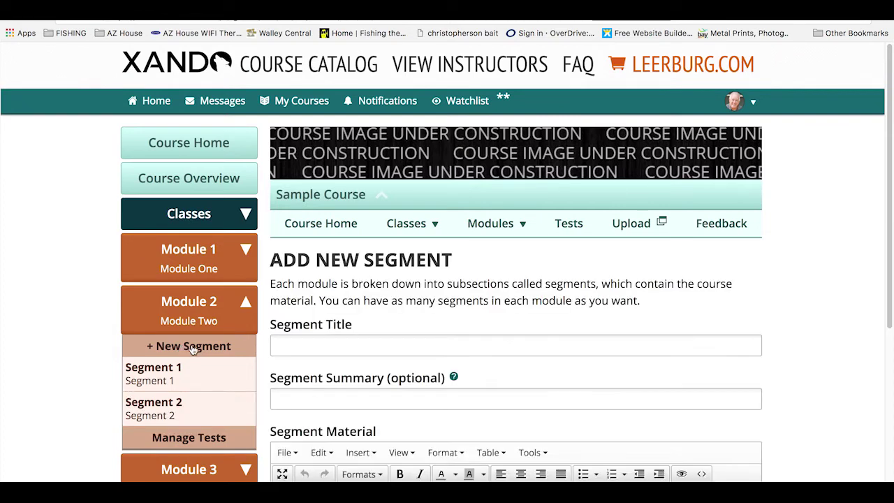
click(306, 344)
text(Segme)
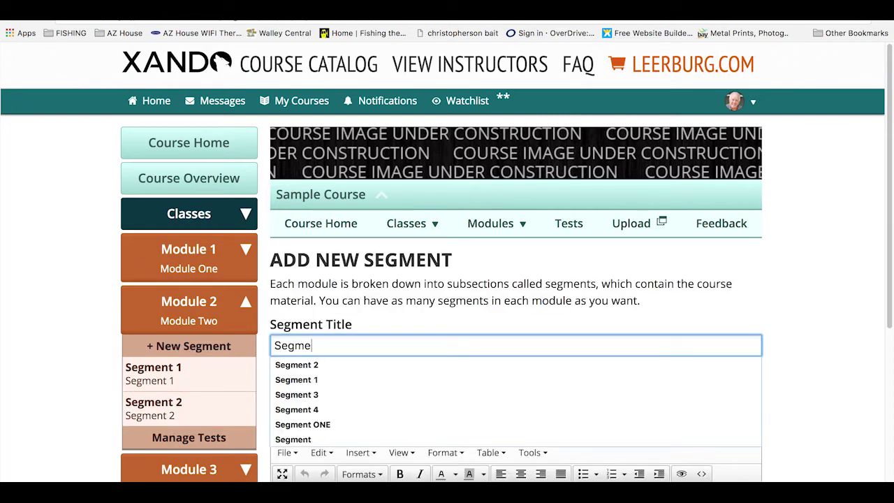
text(nt 3)
key(Return)
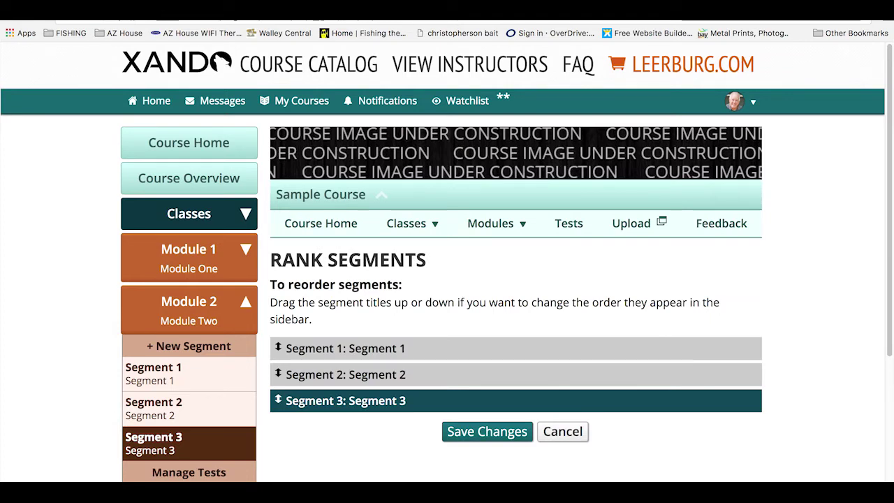
- Add a fourth segment titled "Segment 4" to Module 2 and save it
click(197, 348)
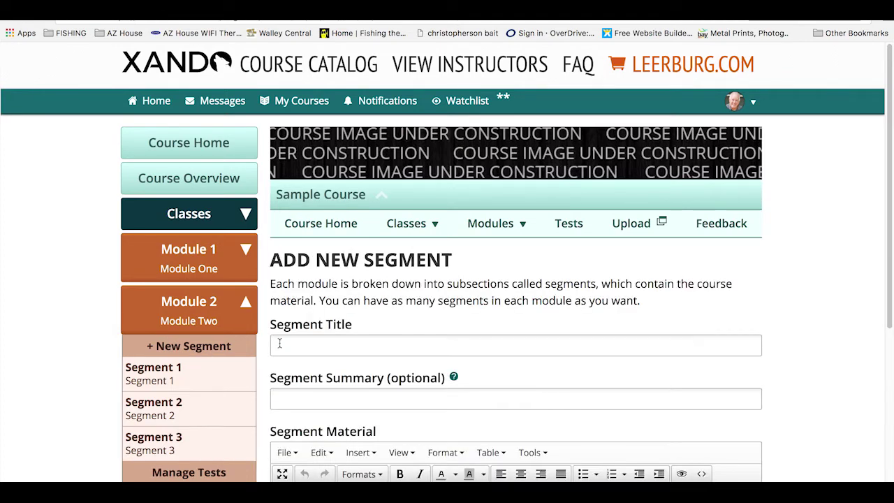
click(309, 347)
text(Seg)
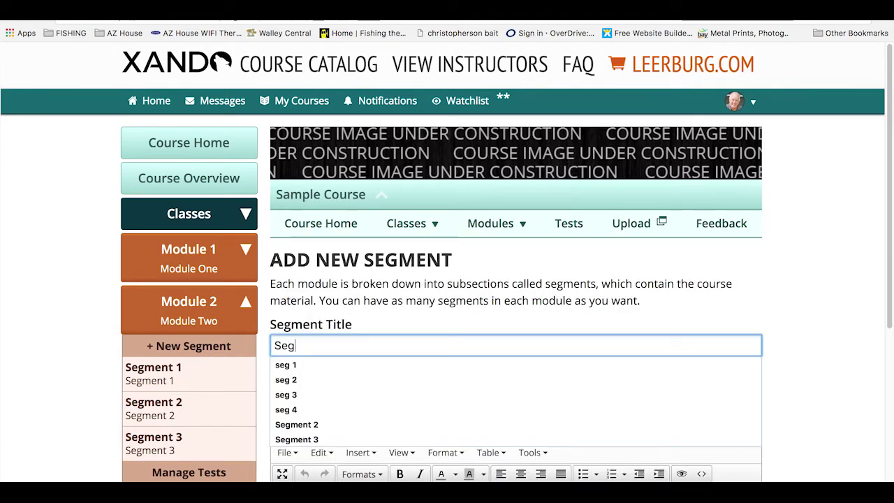
text(ment 4)
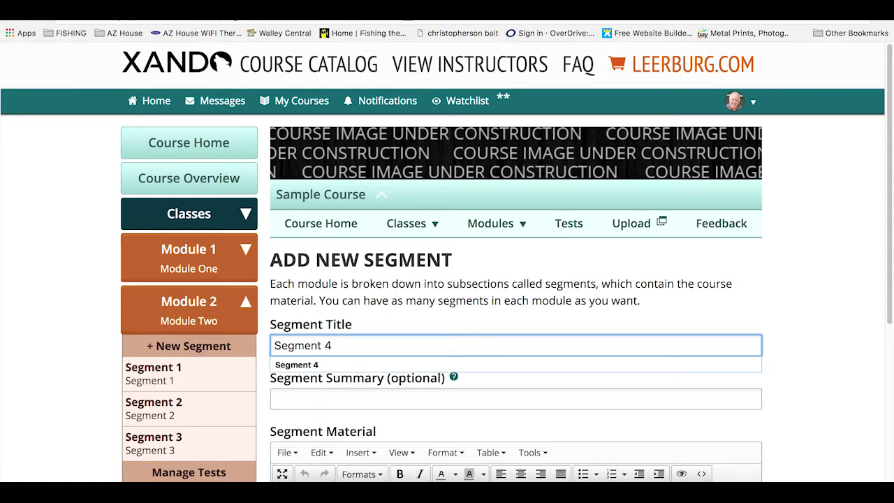
key(Return)
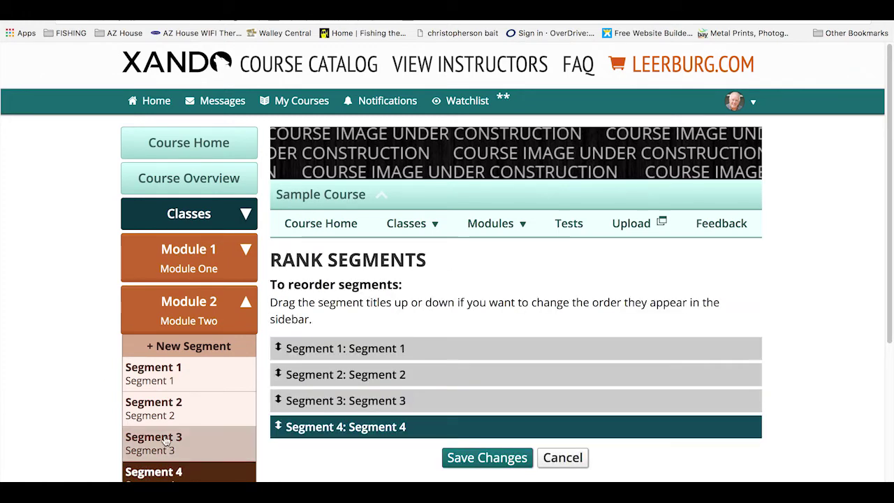
- Add a fifth segment titled "Segment 5" to Module 2 and save it
click(207, 347)
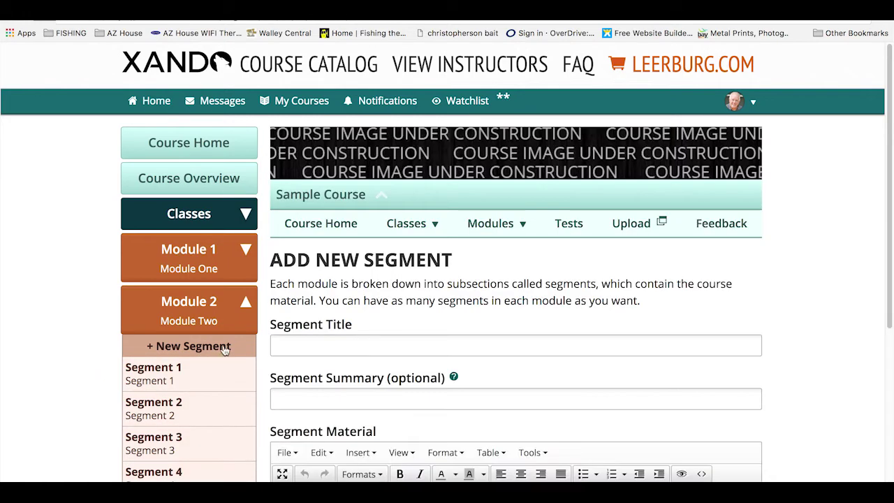
click(332, 346)
text(Segment )
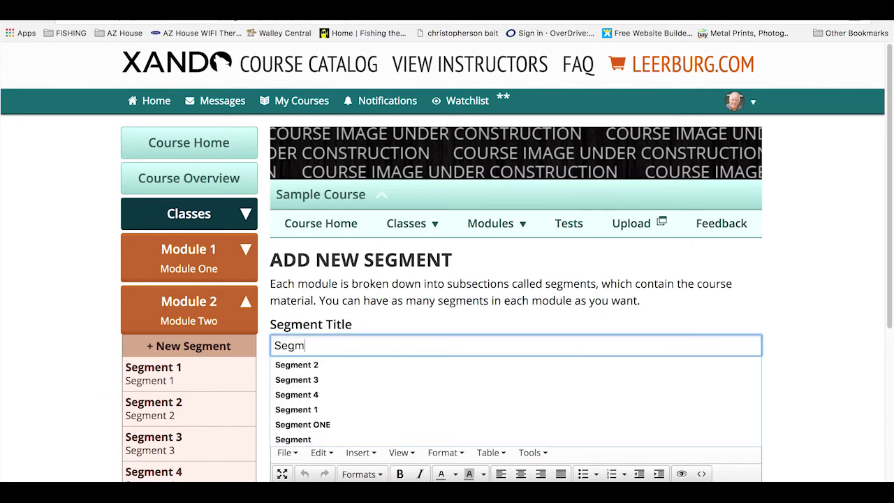
text(5)
key(Return)
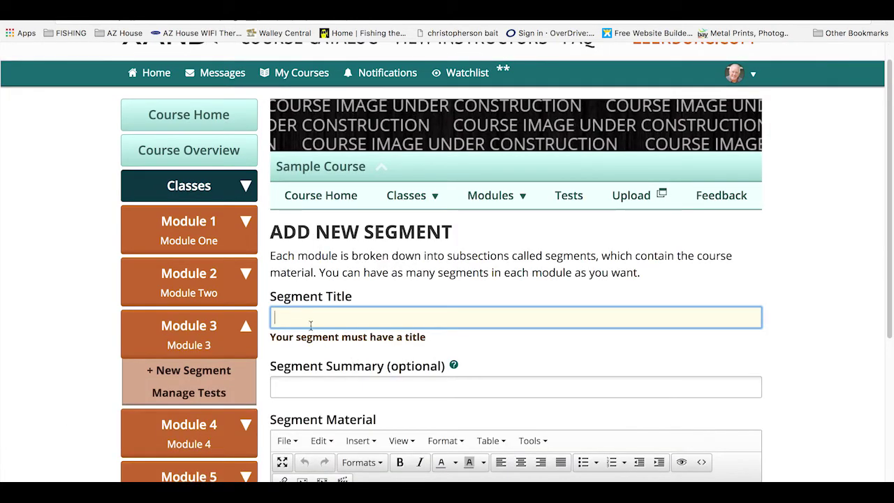
- Title the first segment of Module 3 "Segment 1" and save it
click(316, 320)
text(Segment 1)
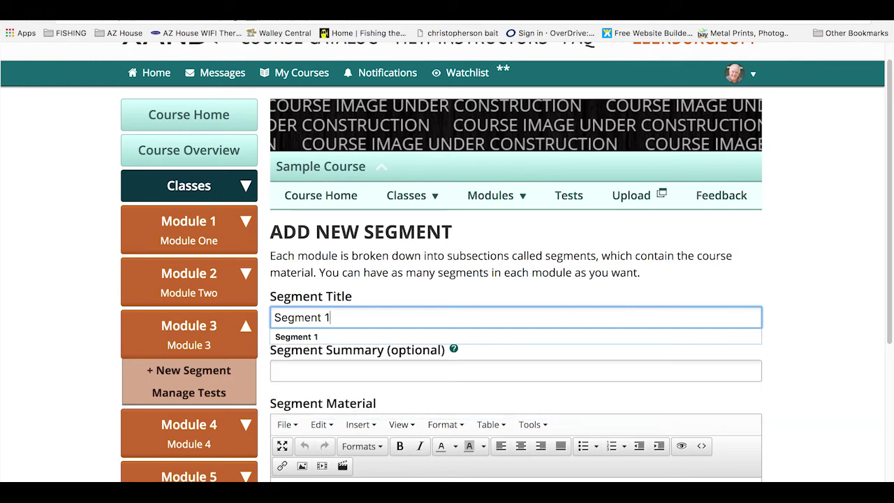
key(Return)
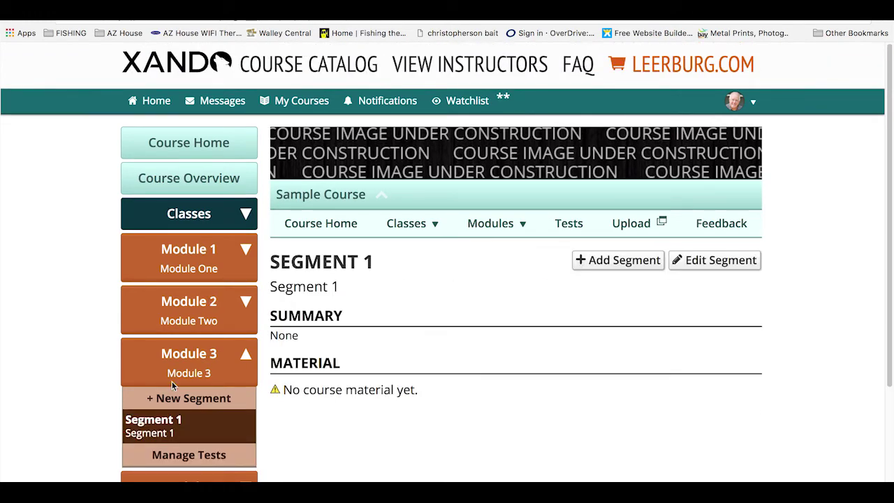
- Add a second segment titled "Segment 2" to Module 3 and save it
click(188, 398)
click(310, 345)
text(Segment 2)
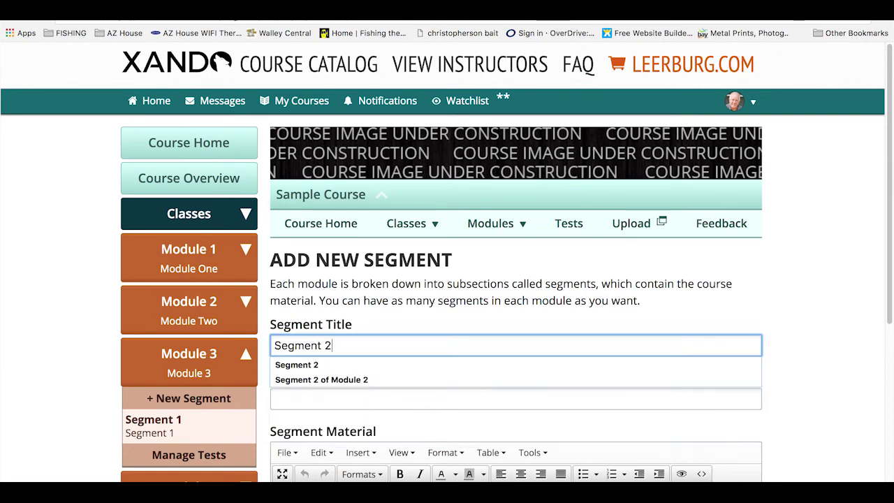
key(Return)
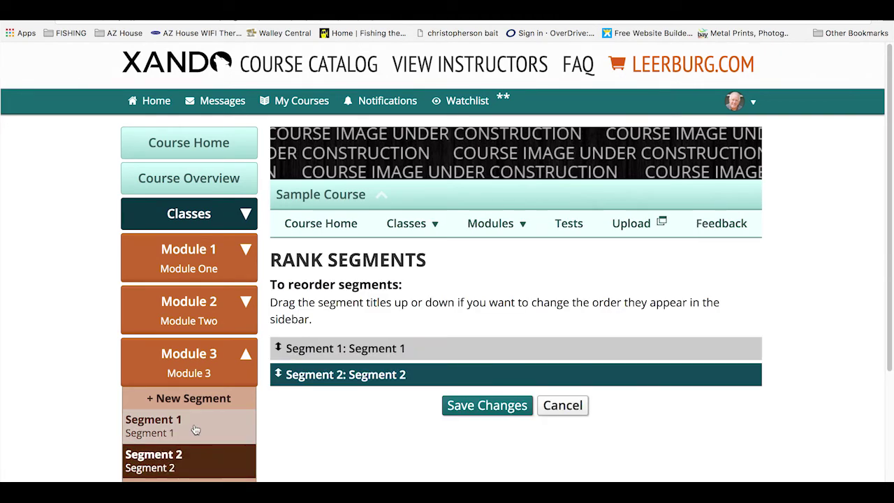
- Add a third segment titled "Segment 3" to Module 3 and save it
click(205, 395)
click(298, 347)
text(Seg)
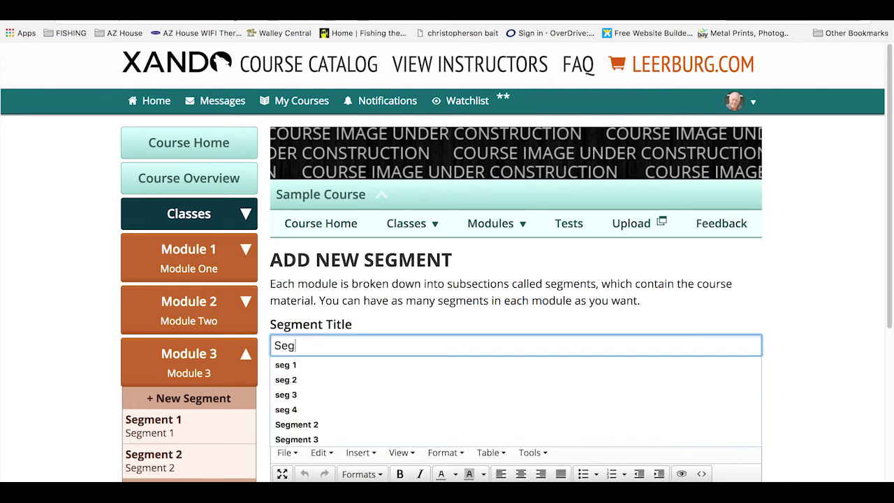
text(ment 3)
key(Return)
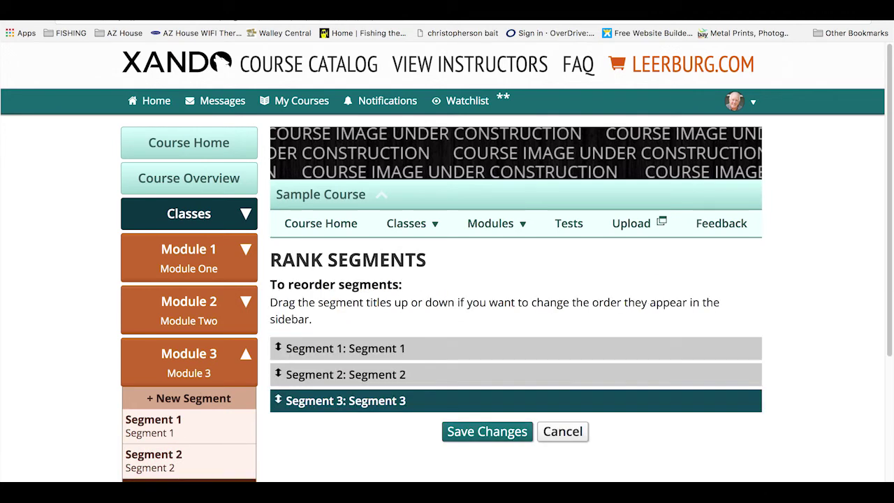
- Add a fourth segment titled "Segment 4" to Module 3 and save it
click(202, 397)
click(304, 347)
text(Segment)
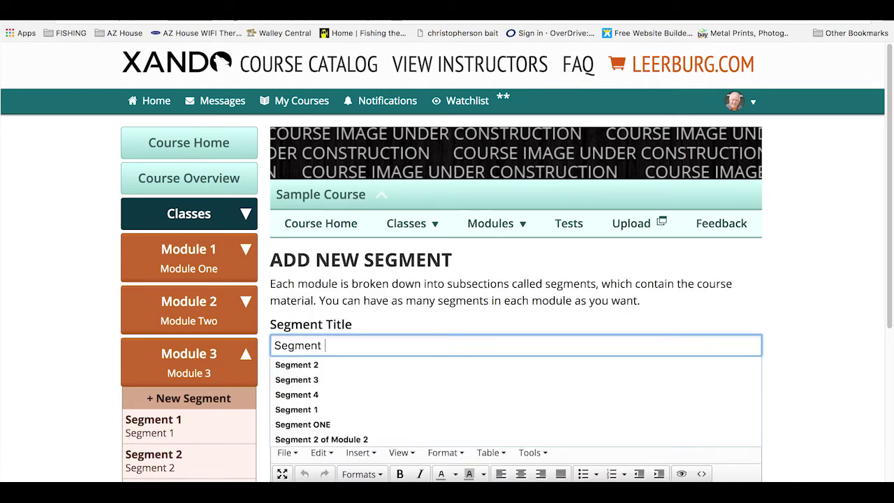
text( 4)
key(Return)
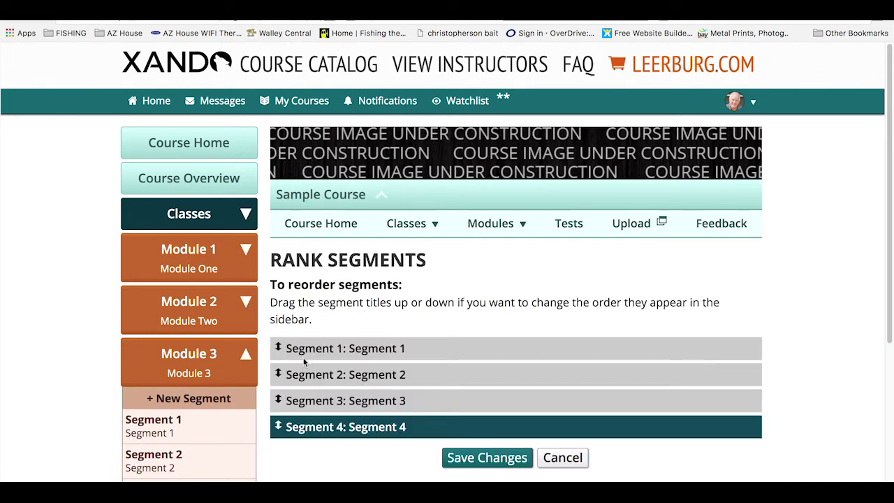
- Add a fifth segment titled "Segment 5" to Module 3 and save it
scroll(186, 392, down, 3)
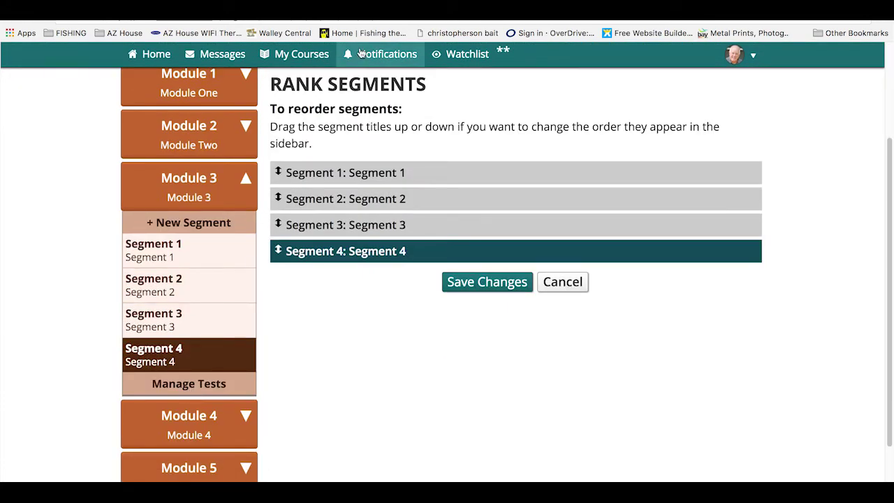
click(217, 222)
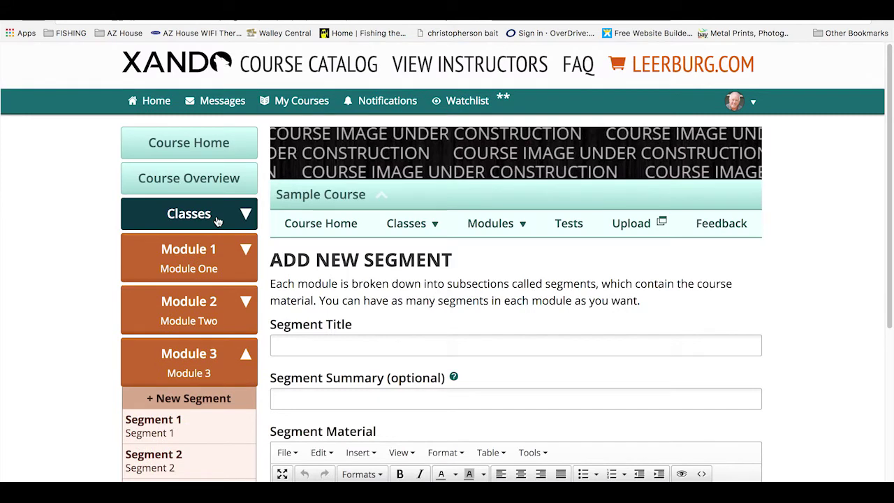
scroll(218, 222, down, 5)
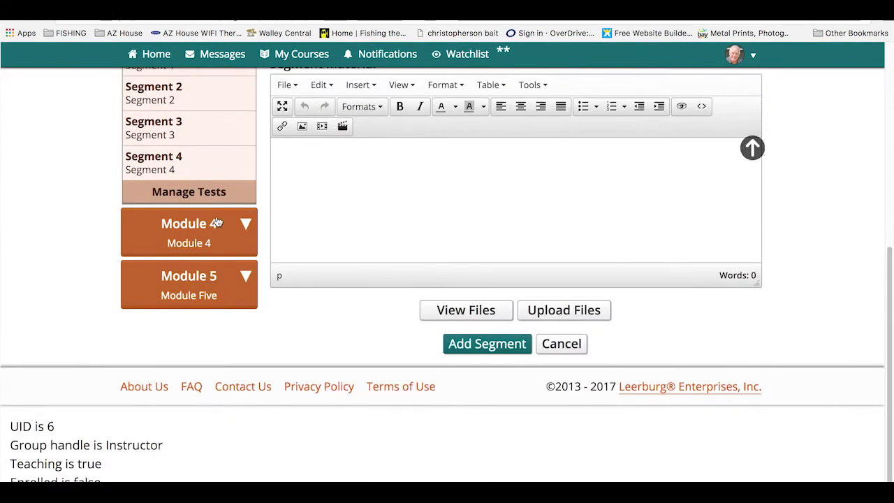
scroll(555, 193, up, 5)
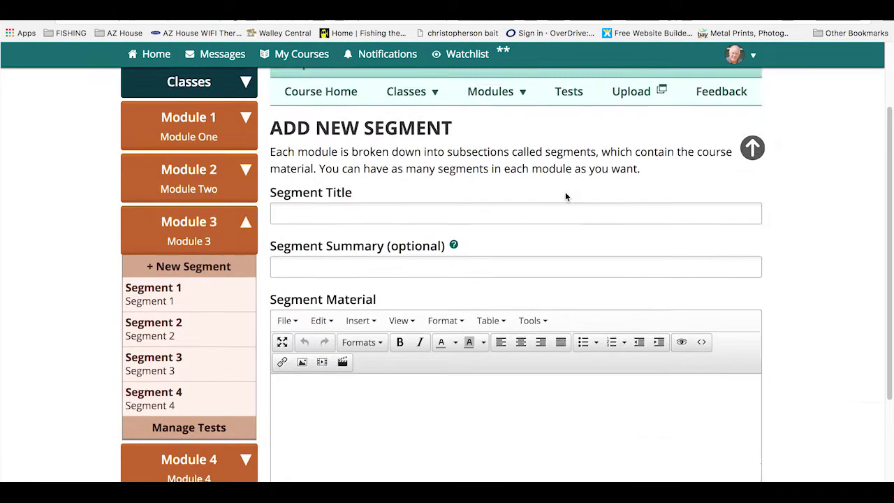
click(403, 346)
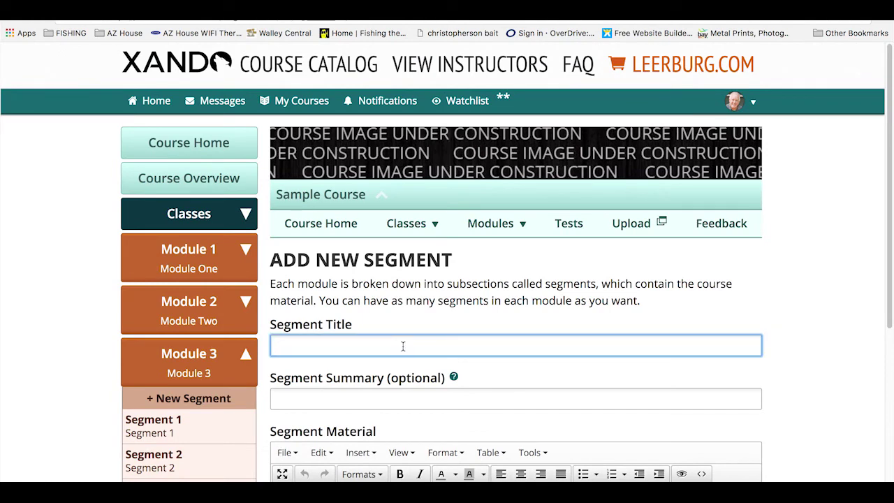
text(Segment 5)
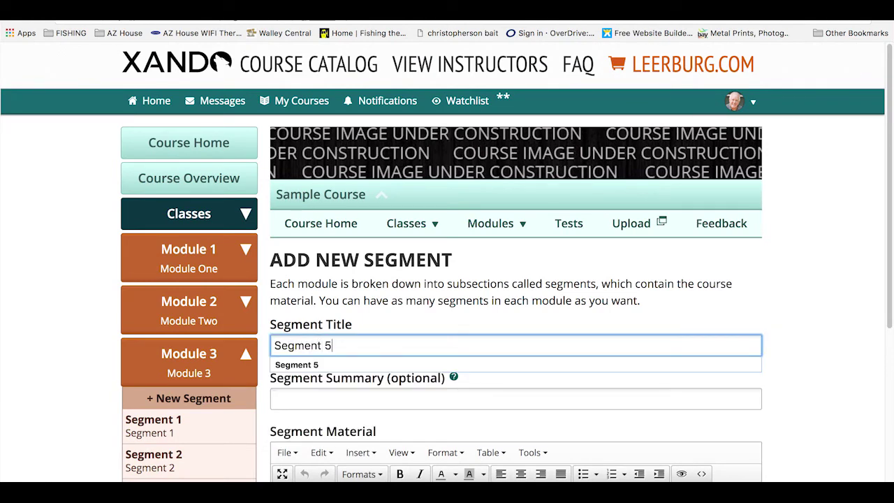
key(Return)
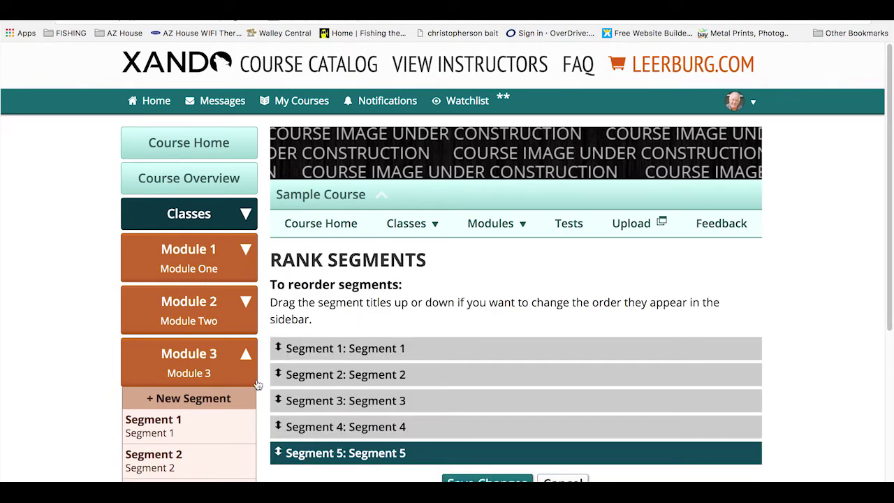
- Collapse Module 3, and briefly expand Module 2 to check its list of segments
scroll(245, 395, down, 3)
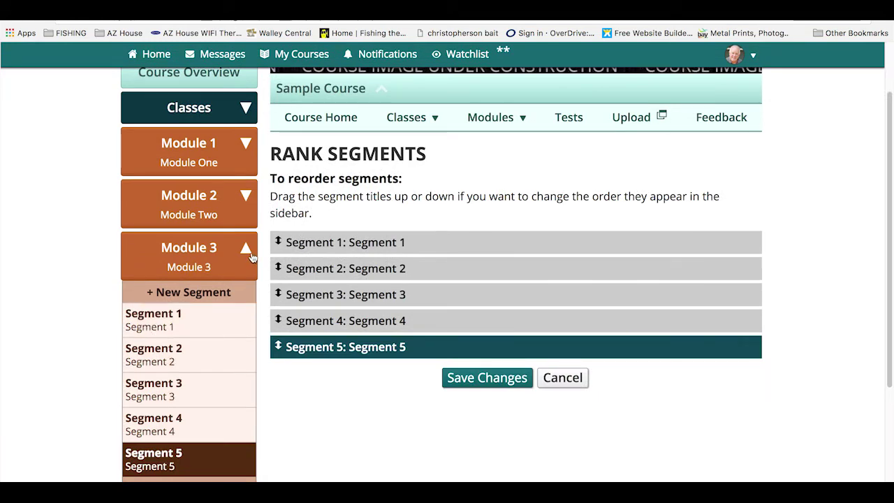
click(252, 257)
click(245, 199)
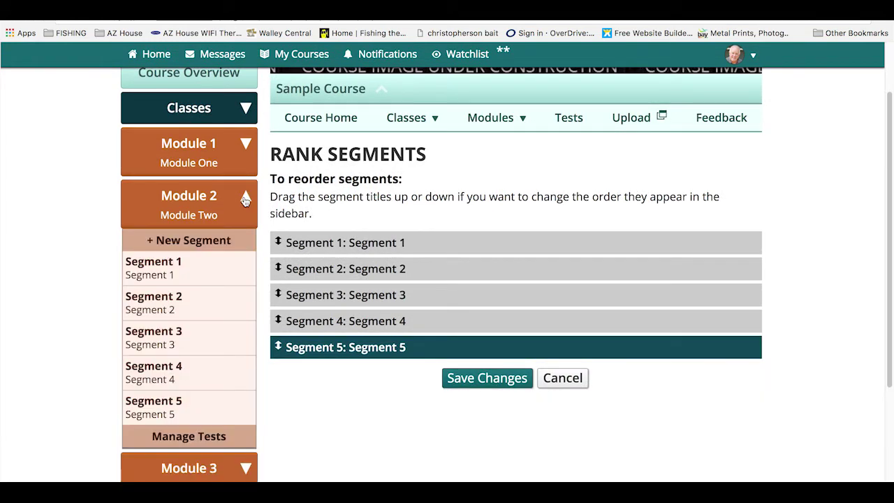
click(245, 199)
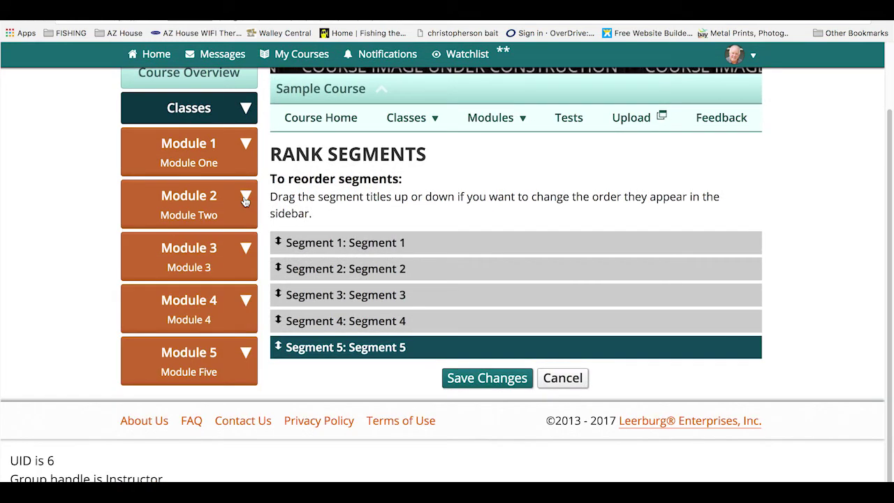
- Expand Module 4 and add a first segment titled "Segment 1" to it
click(249, 300)
click(214, 346)
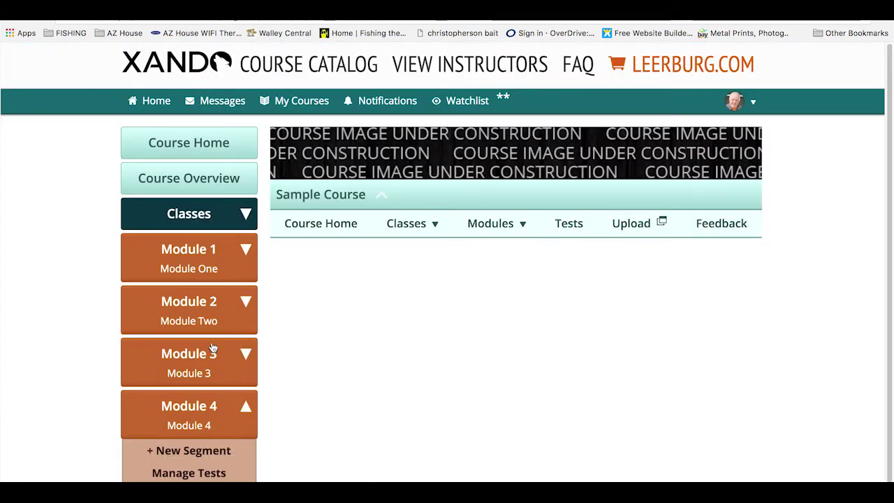
click(276, 342)
text(Segment 1)
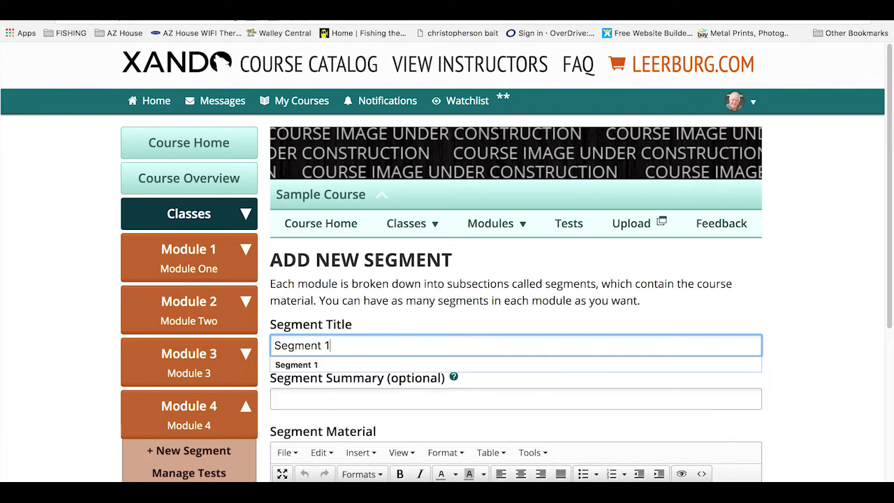
key(Return)
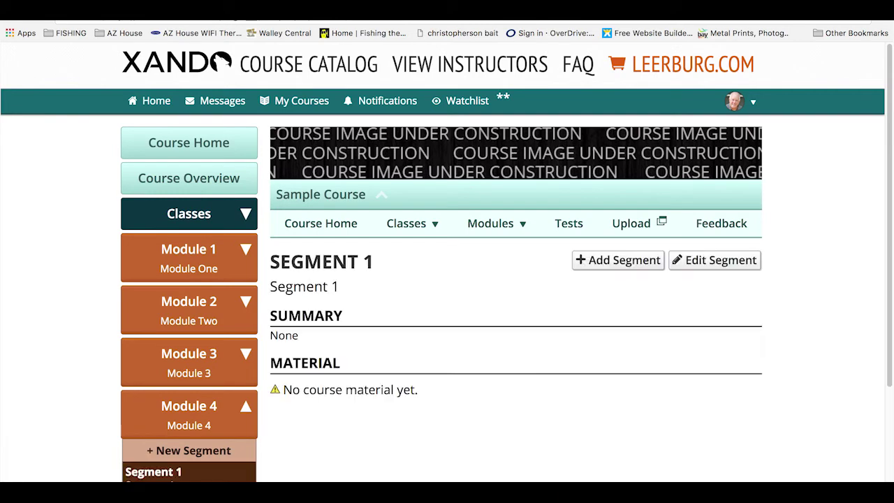
- Add a second segment titled "Segment 2" to Module 4
click(213, 450)
click(302, 349)
text(S)
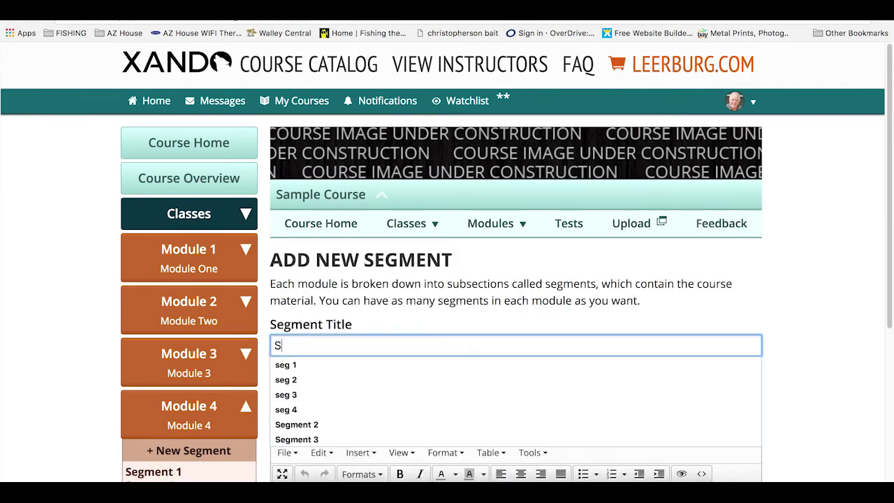
text(egment 2)
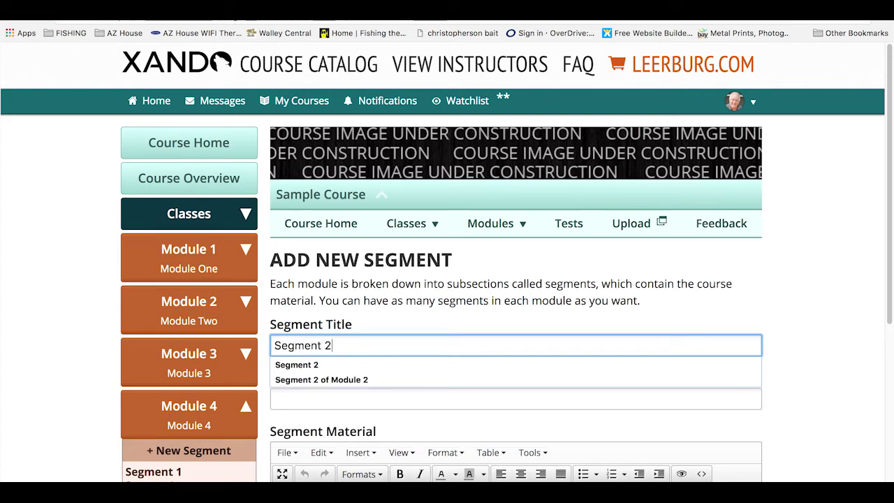
key(Return)
- Add a third segment titled "Segment 3" to Module 4
click(194, 452)
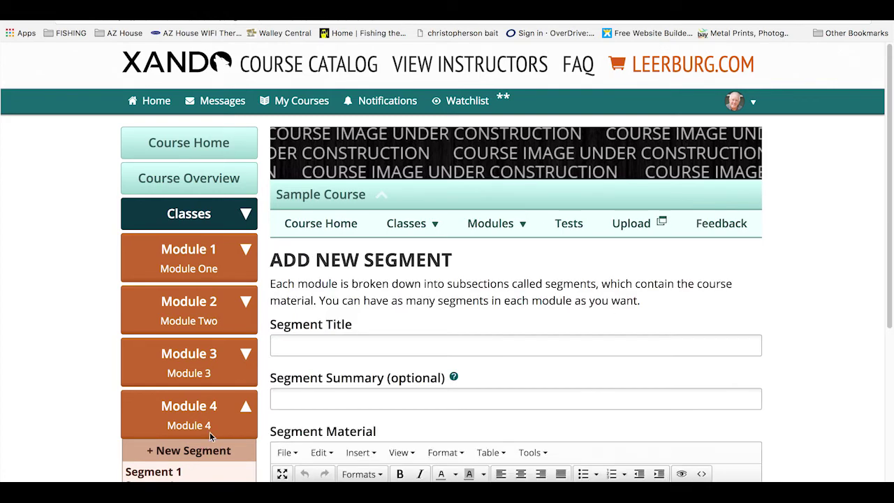
click(312, 343)
text(Se)
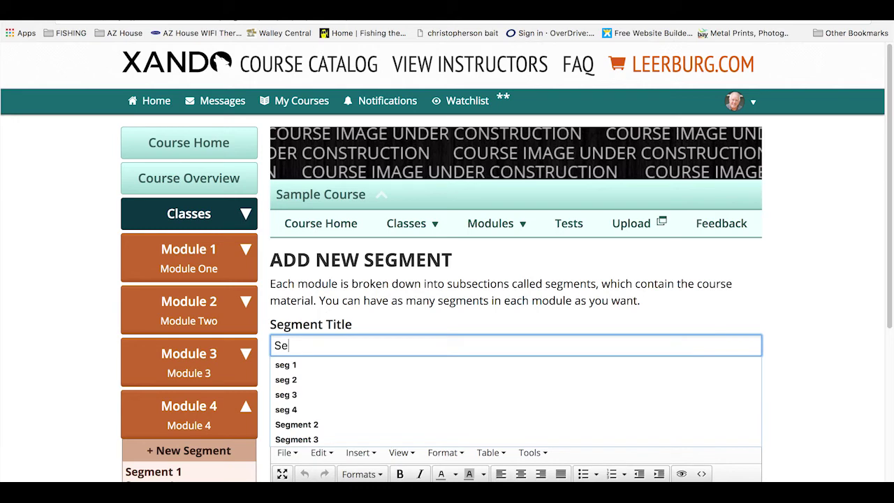
text(gment 3)
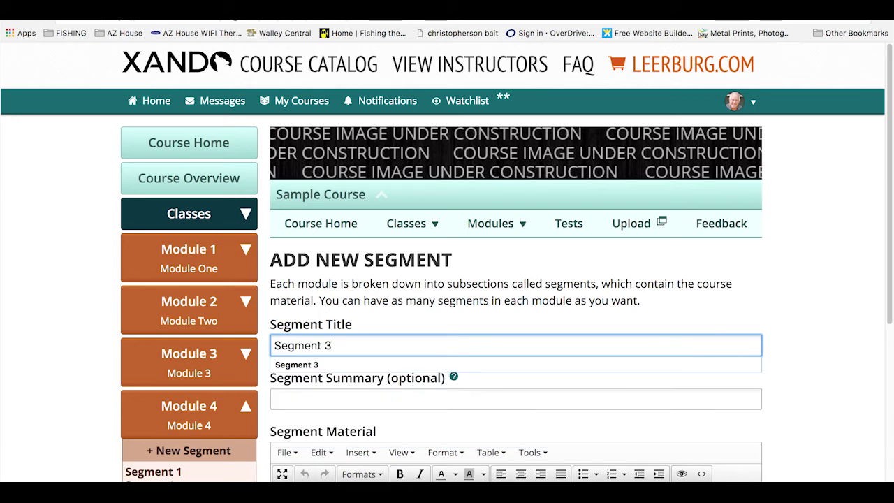
key(Return)
- Add a fourth segment titled "Segment 4" to Module 4
click(193, 450)
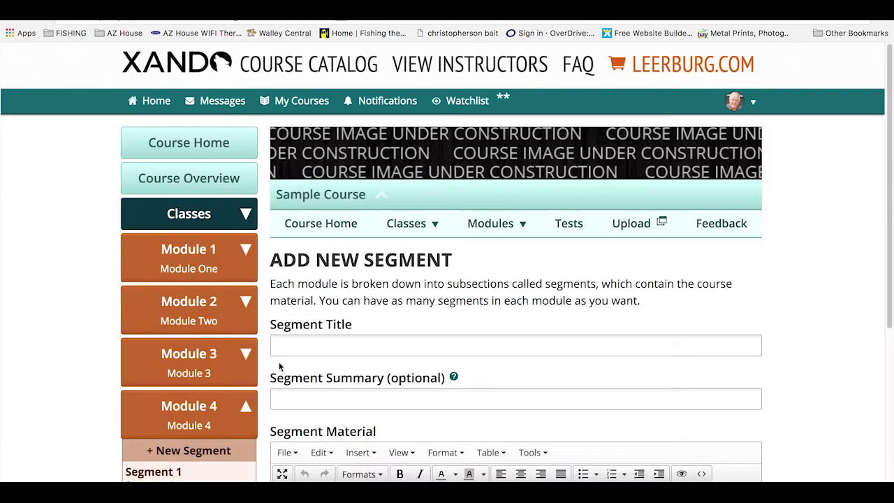
click(313, 343)
text(Se)
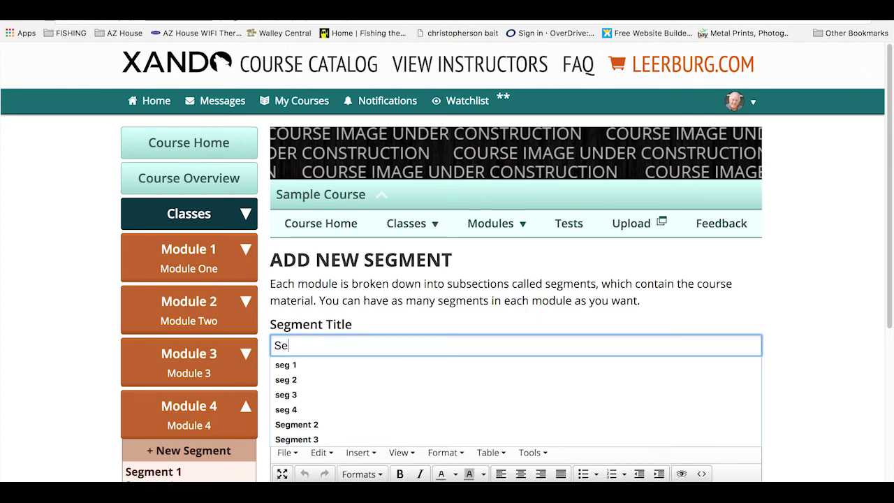
text(gment 4)
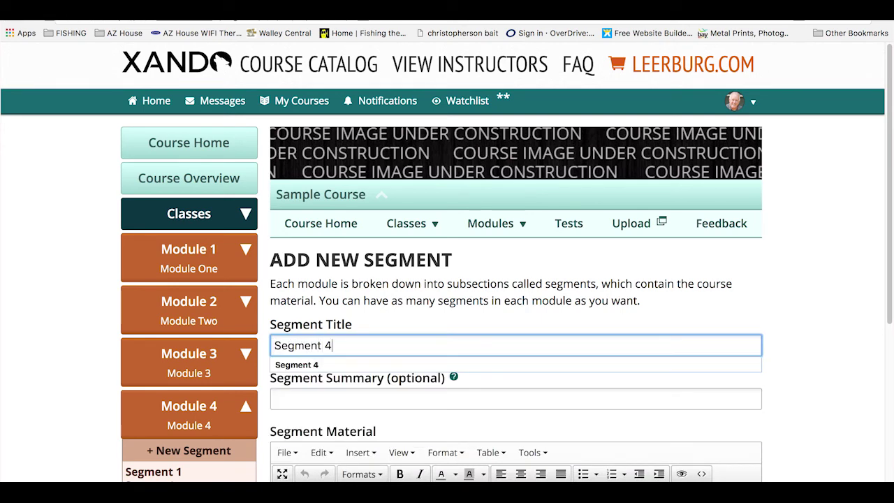
key(Return)
- Add a fifth segment titled "Segment 5" to Module 4
scroll(205, 384, down, 2)
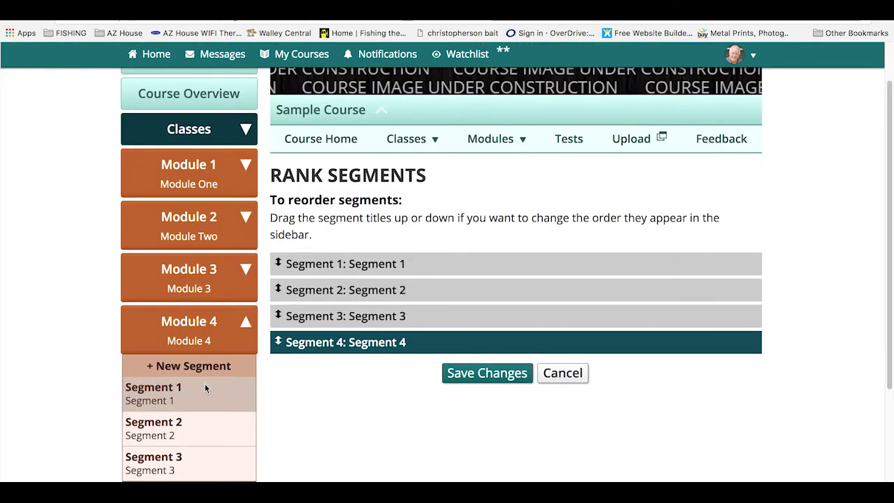
click(210, 370)
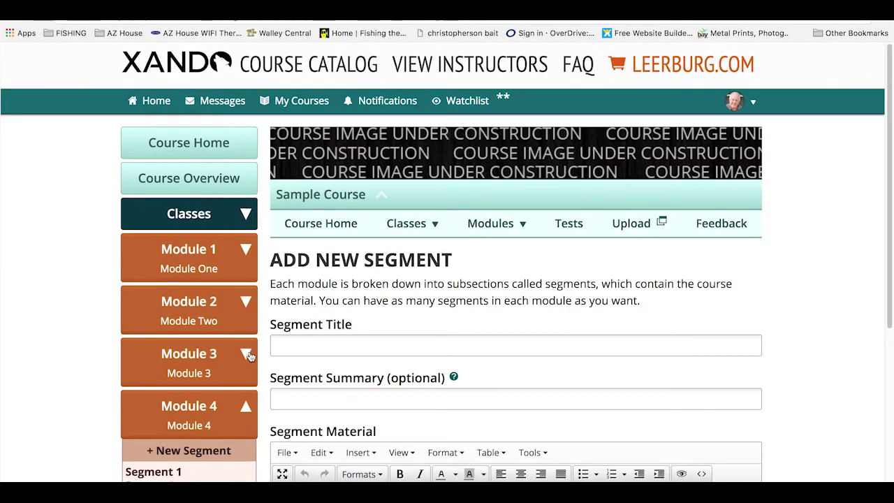
click(328, 347)
text(Se)
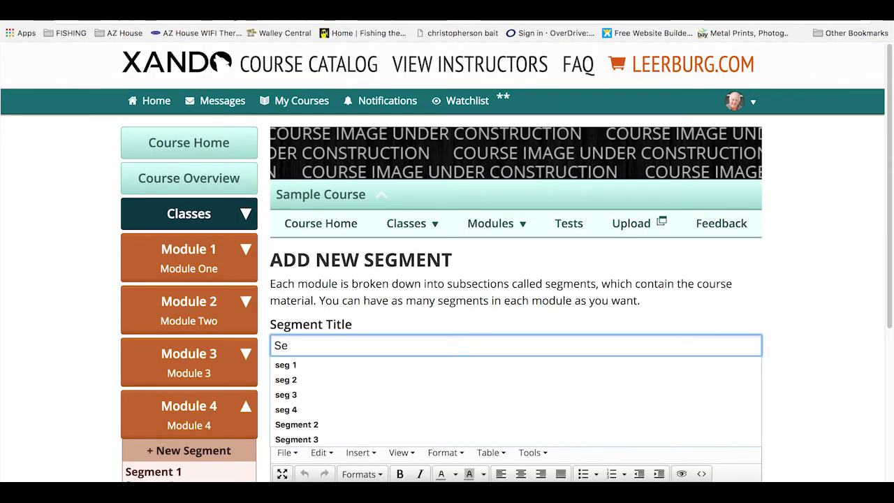
text(gment 5)
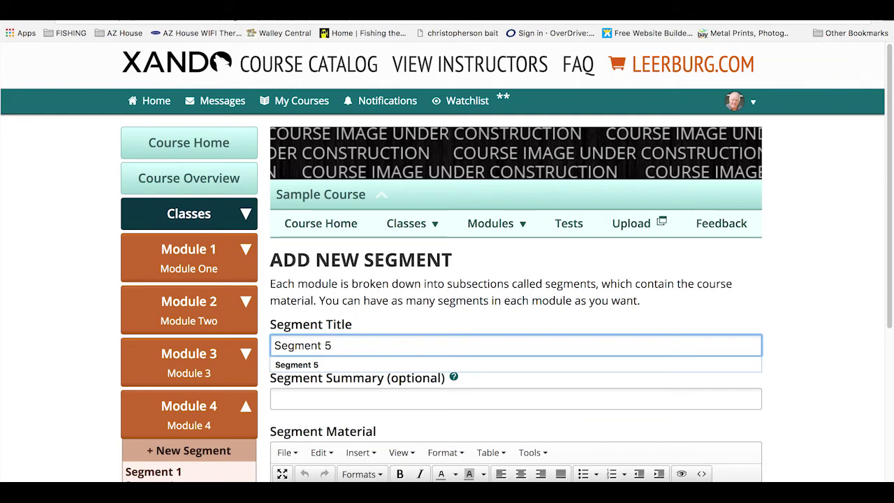
key(Return)
- Switch from Module 4 to Module 5 and add a first segment titled "Segment 1" to it
scroll(235, 365, down, 3)
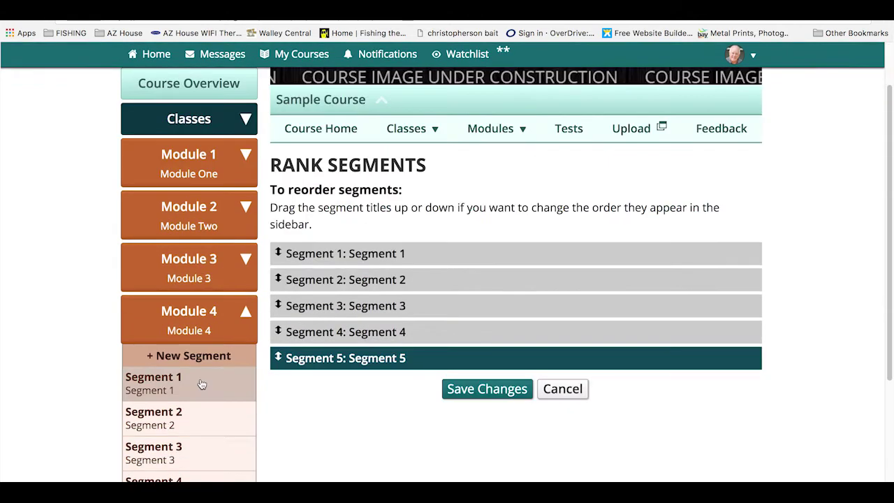
click(246, 257)
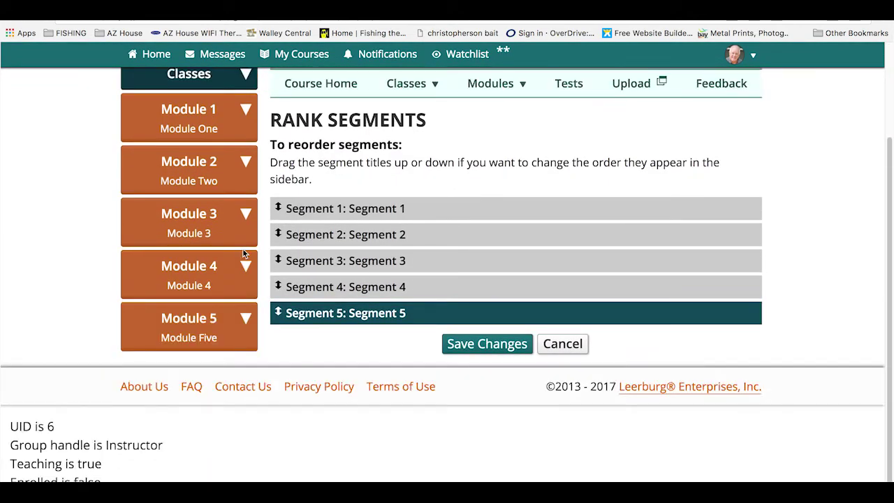
click(245, 322)
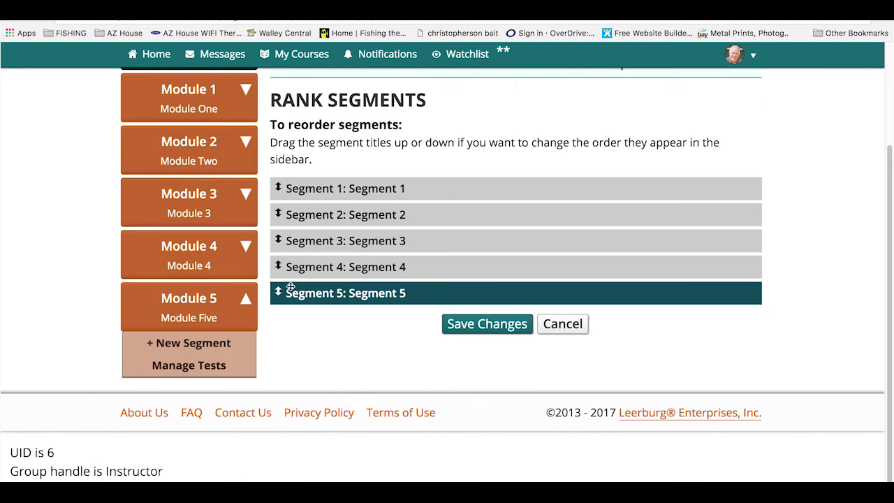
click(212, 344)
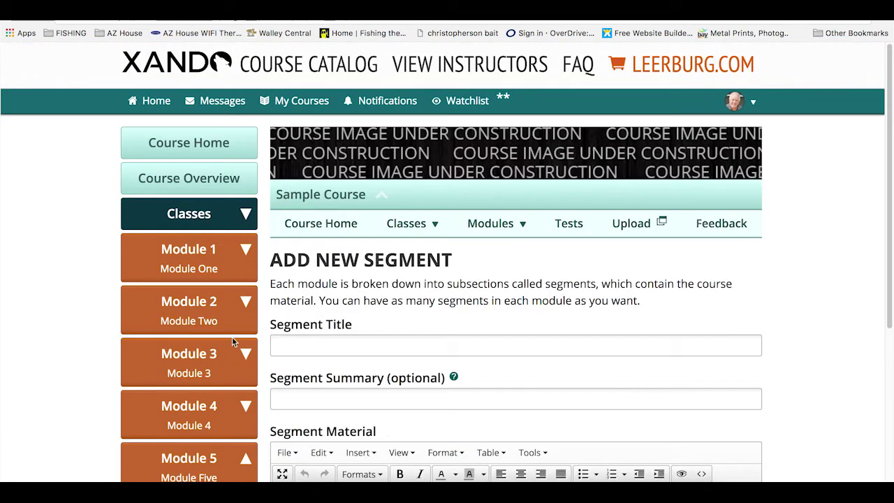
click(293, 342)
text(Segment 1)
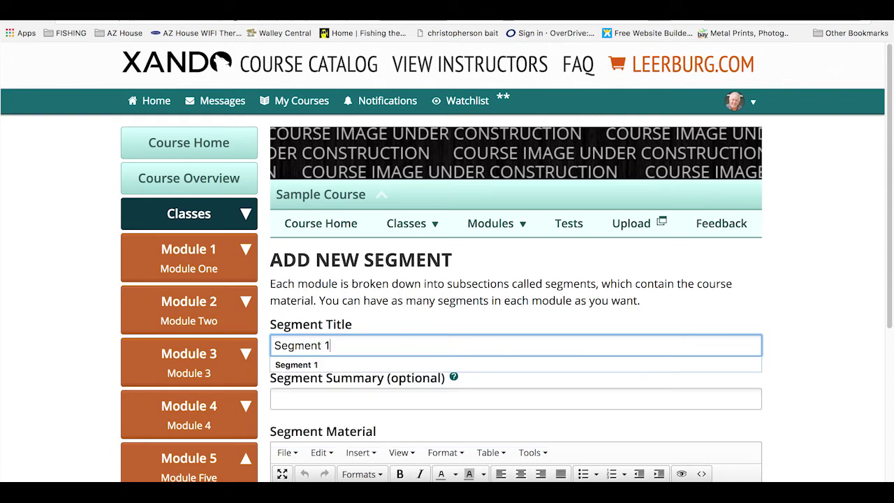
key(Return)
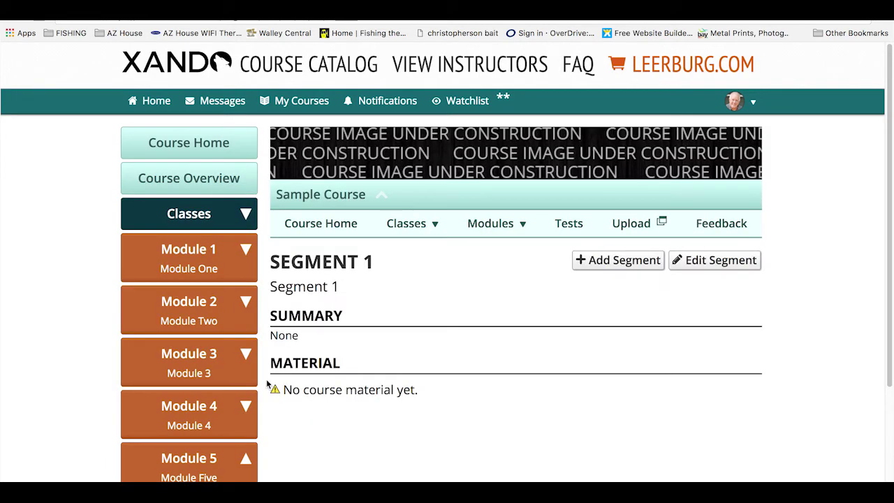
- Add a second segment titled "Segment 2" to Module 5
scroll(265, 377, down, 3)
click(235, 299)
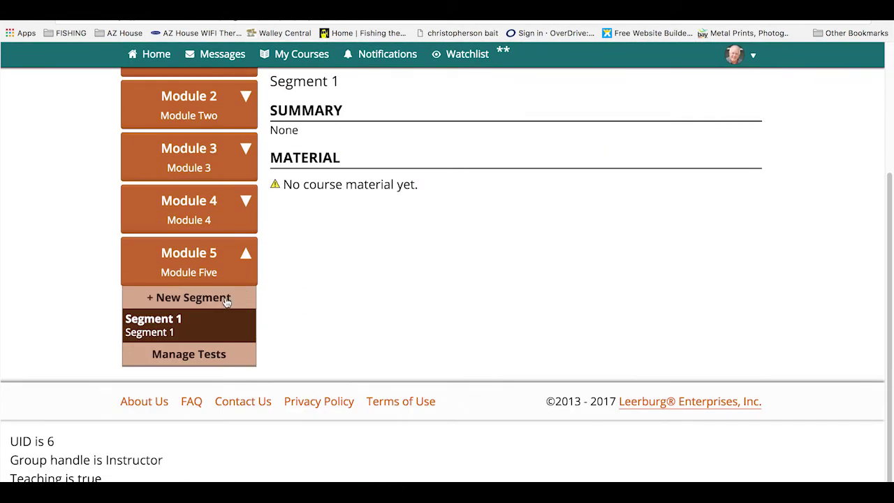
click(327, 344)
text(S)
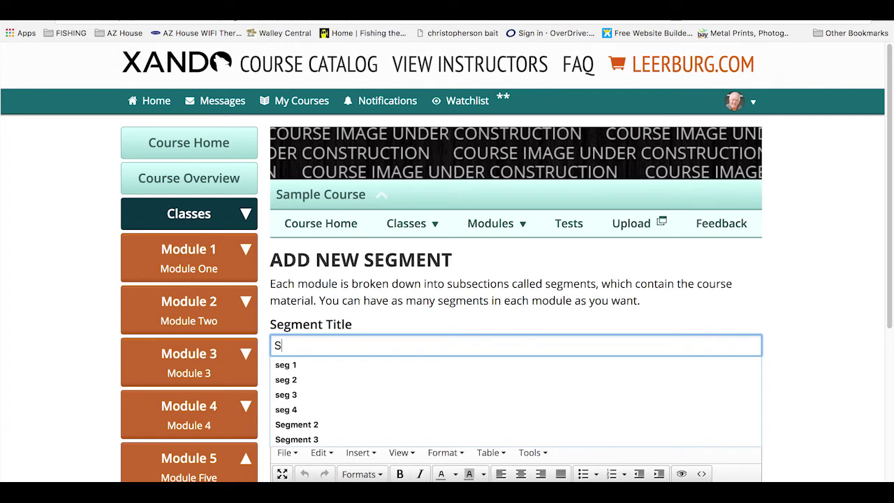
text(egment 2)
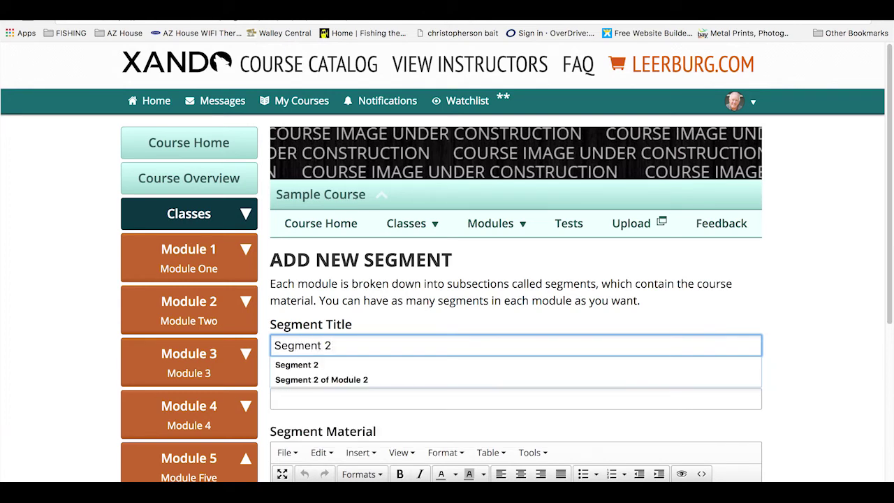
key(Return)
- Add a third segment titled "Segment 3" to Module 5
scroll(217, 468, down, 2)
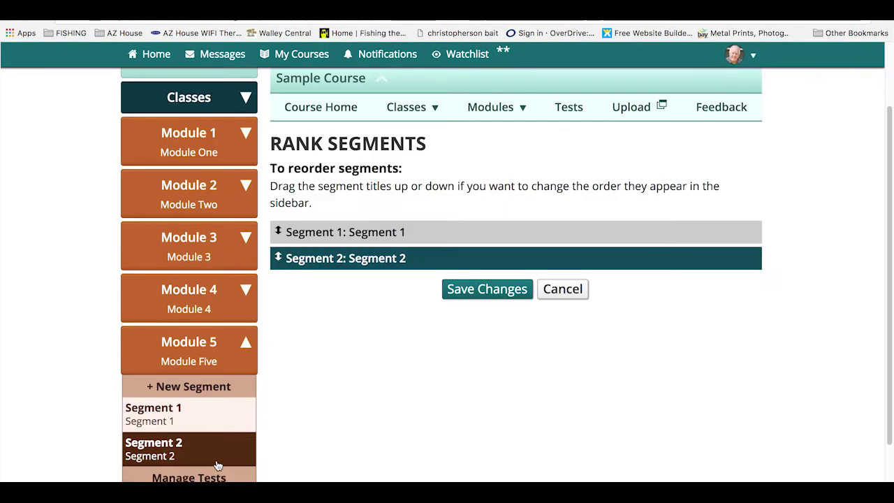
click(193, 385)
click(312, 344)
text(Segment 4)
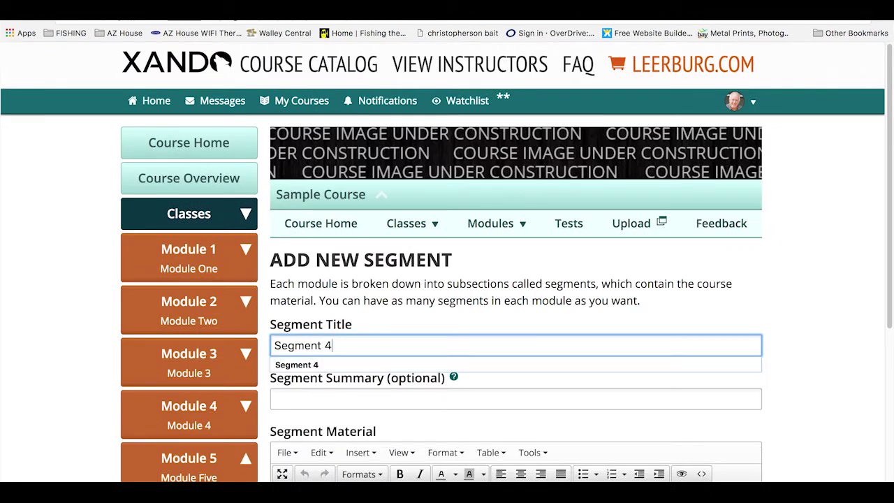
key(BackSpace)
text(3)
key(Return)
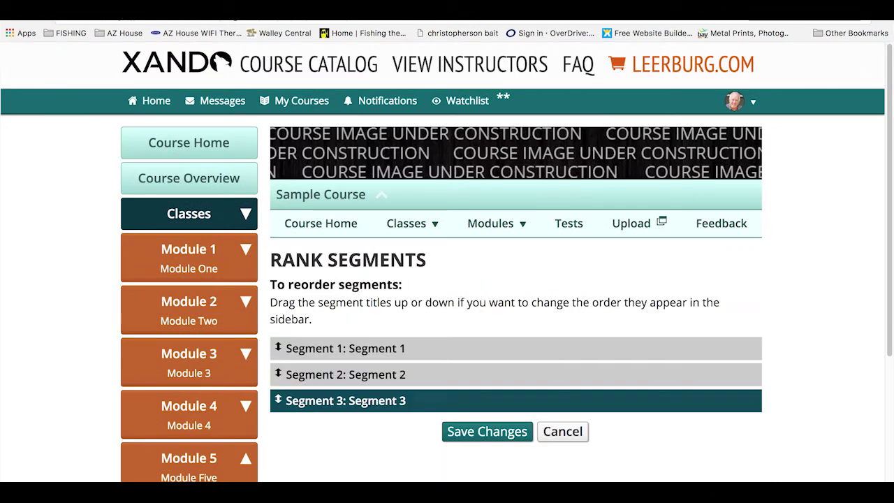
- Add a fourth segment titled "Segment 4" to Module 5
scroll(209, 458, down, 4)
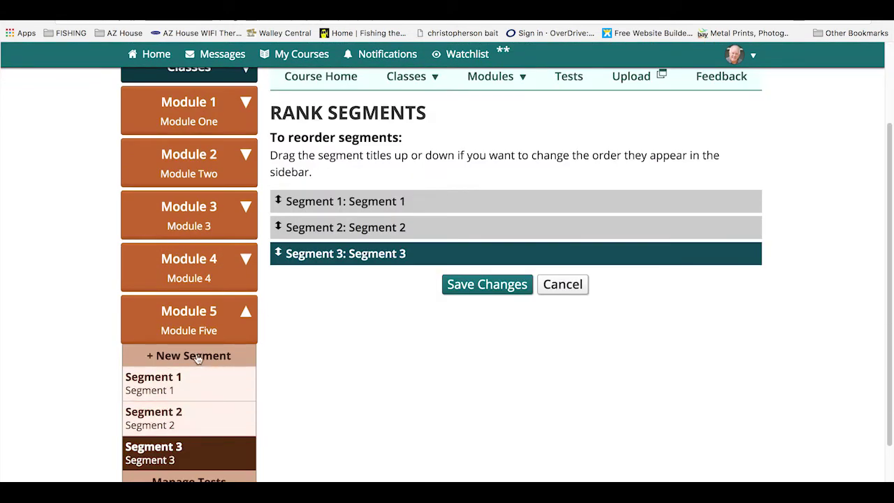
click(194, 356)
click(324, 348)
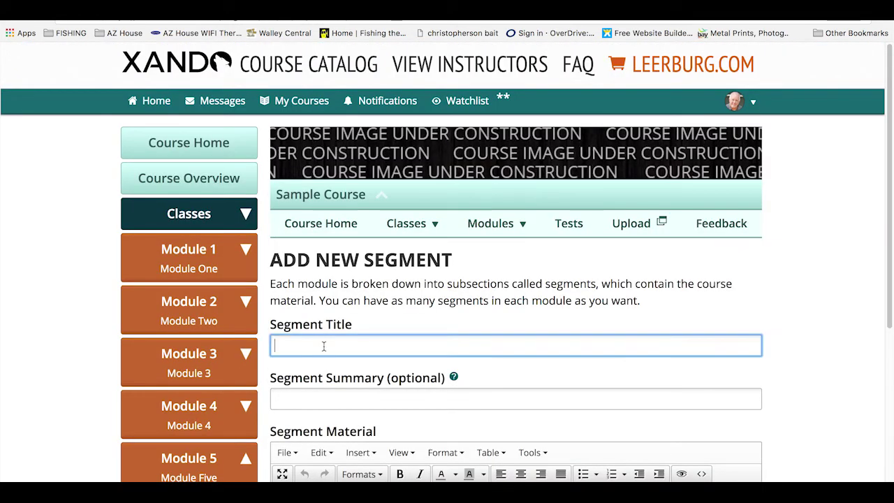
text(Segment 4)
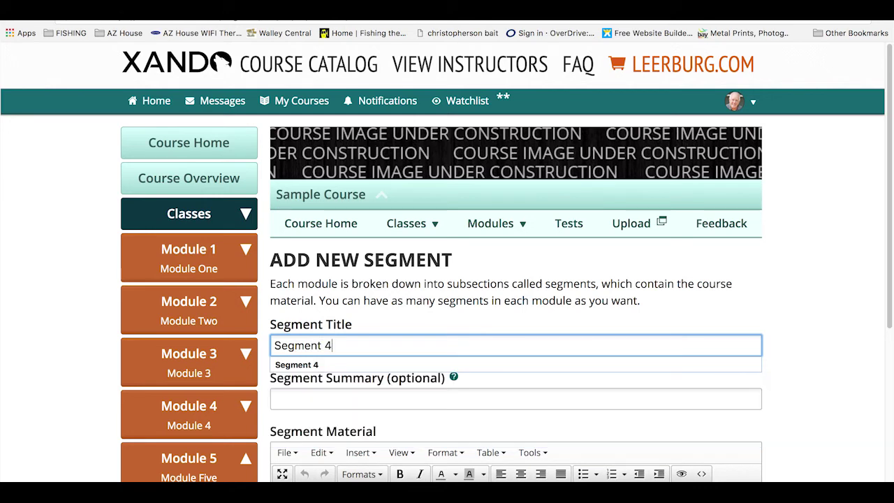
key(Return)
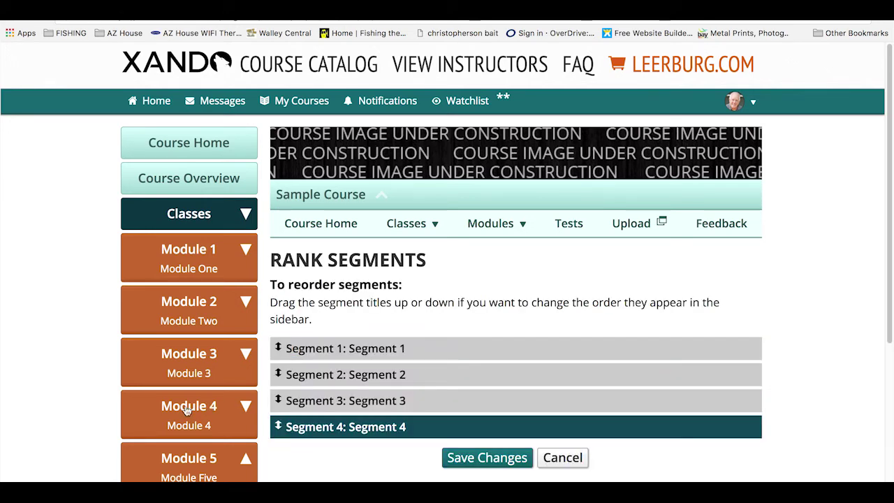
- Add a fifth segment titled "Segment 5" to Module 5 and save the segment order
scroll(185, 407, down, 3)
click(193, 321)
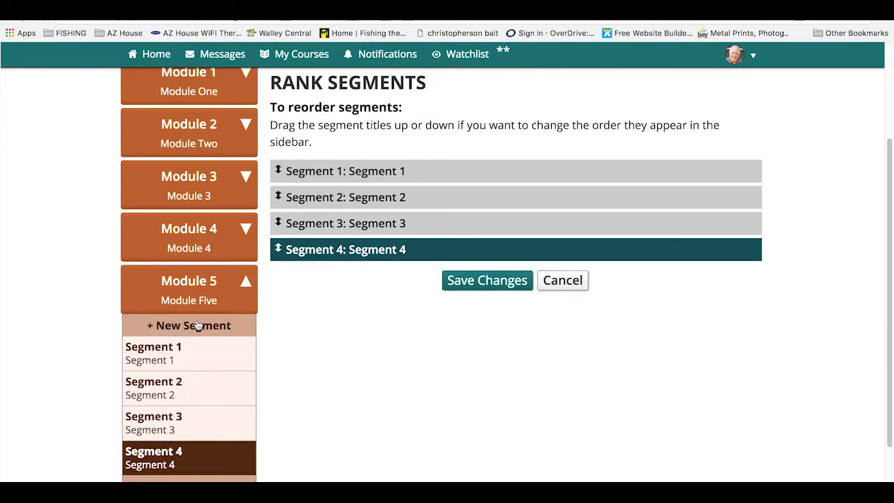
click(297, 343)
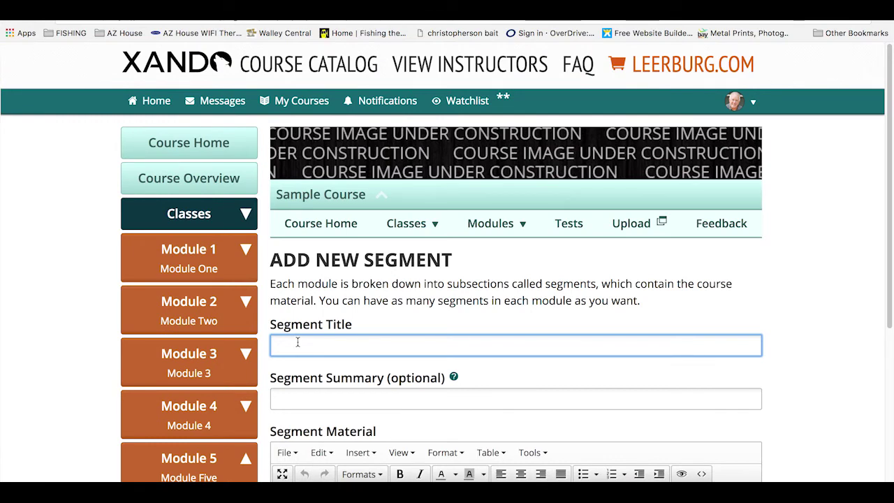
text(Segment 5)
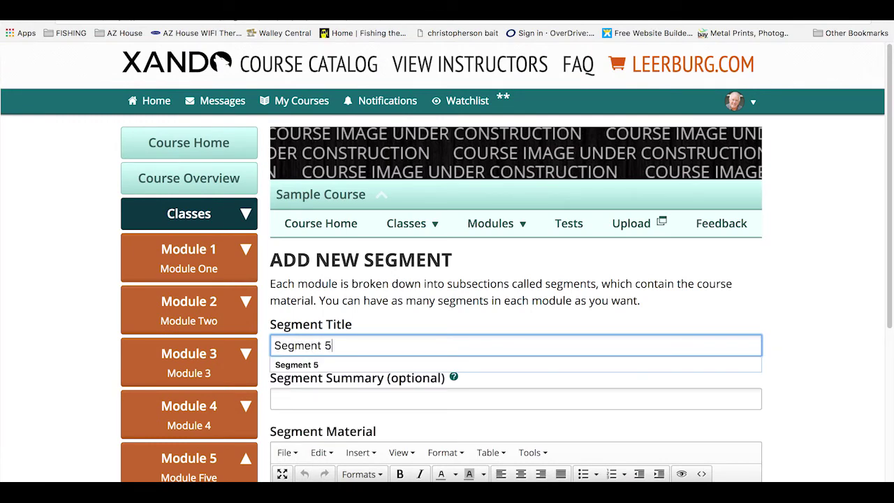
key(Return)
click(487, 481)
- Expand Module 1 and add a fifth segment titled "Segment 5" to it
scroll(243, 445, down, 2)
scroll(242, 445, down, 1)
scroll(243, 445, up, 2)
click(245, 167)
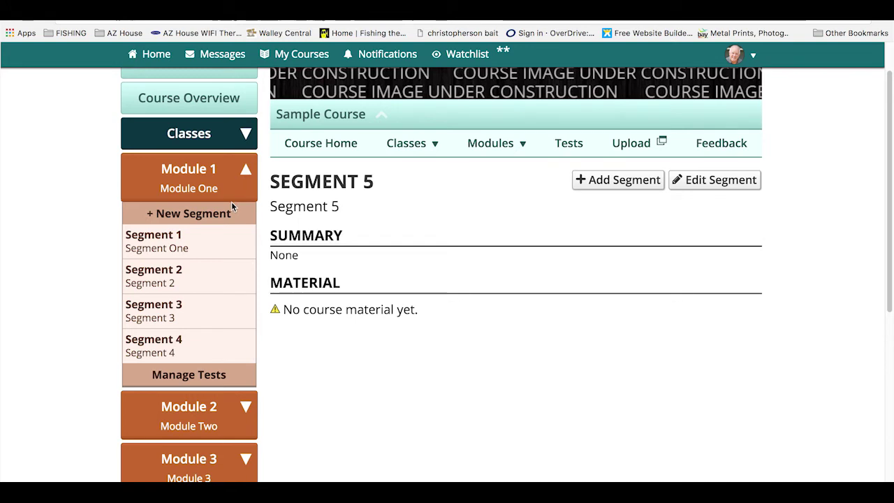
click(211, 213)
click(334, 342)
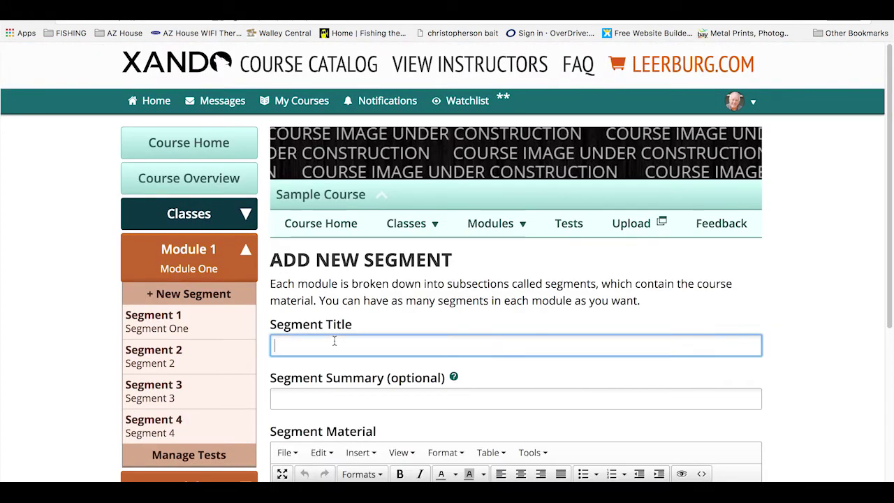
text(Segment 5)
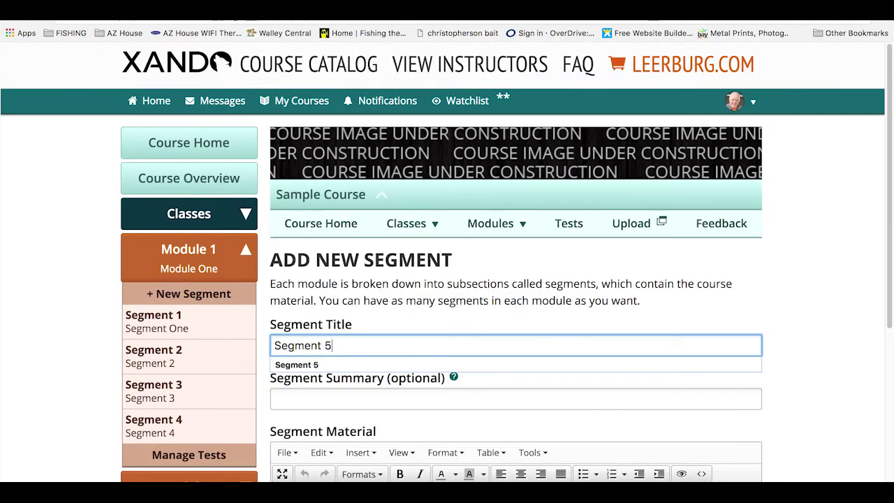
key(Return)
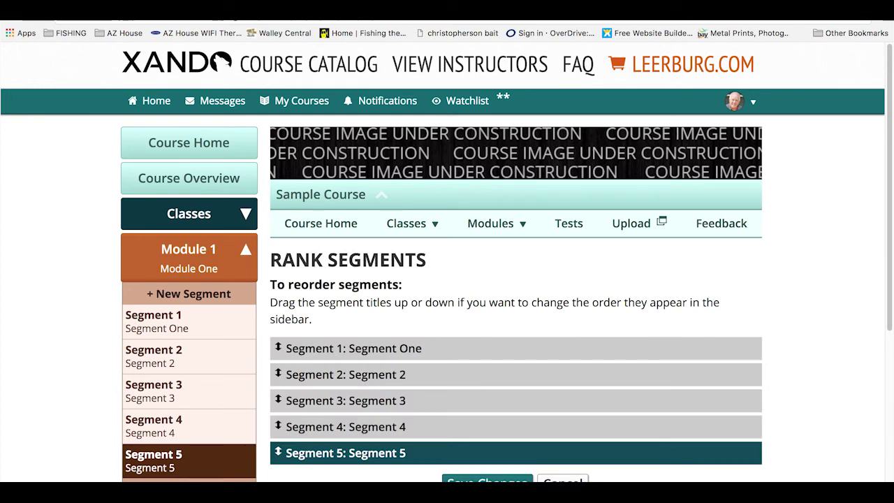
- Save the segment order of Module 1
click(487, 481)
- Expand Modules 2 through 5 and review the segments listed under every module of the course
scroll(157, 374, down, 3)
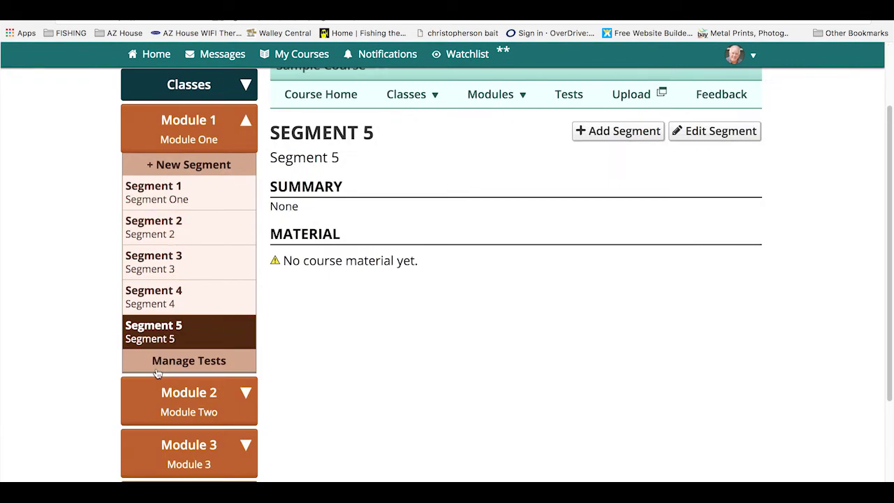
click(236, 395)
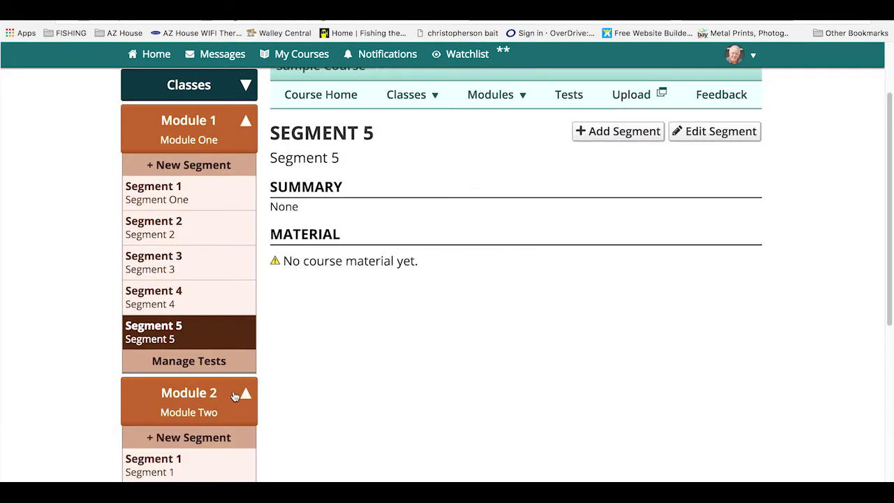
scroll(233, 396, down, 5)
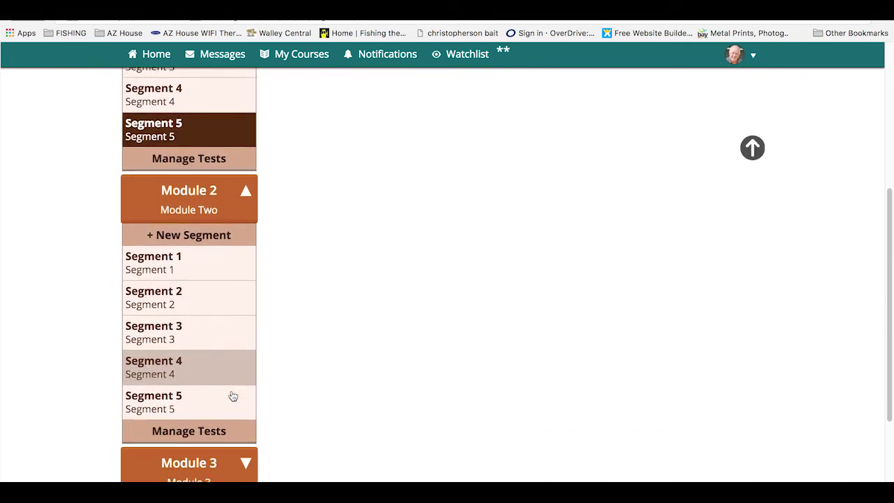
click(243, 423)
scroll(224, 402, down, 3)
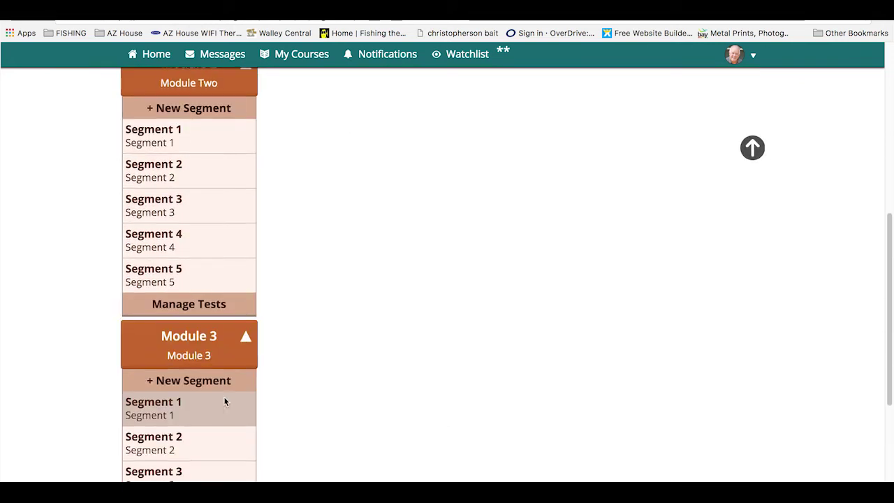
scroll(224, 401, down, 2)
scroll(229, 425, down, 5)
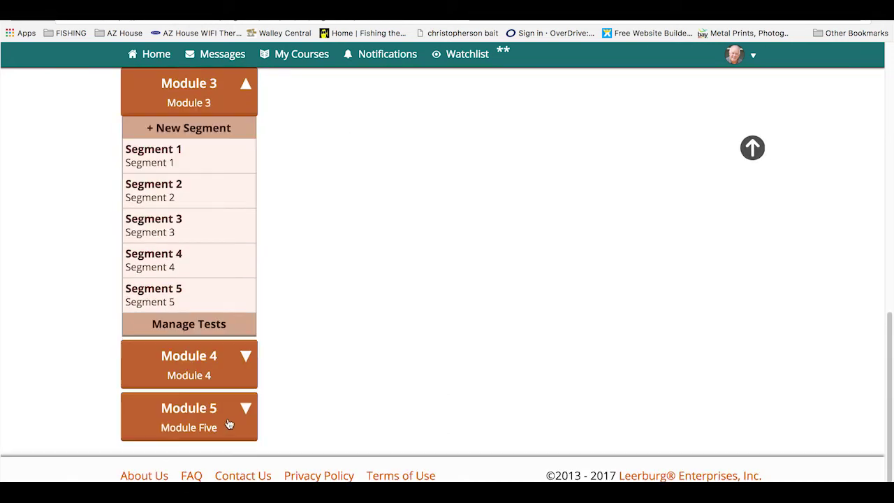
click(240, 357)
scroll(230, 370, down, 4)
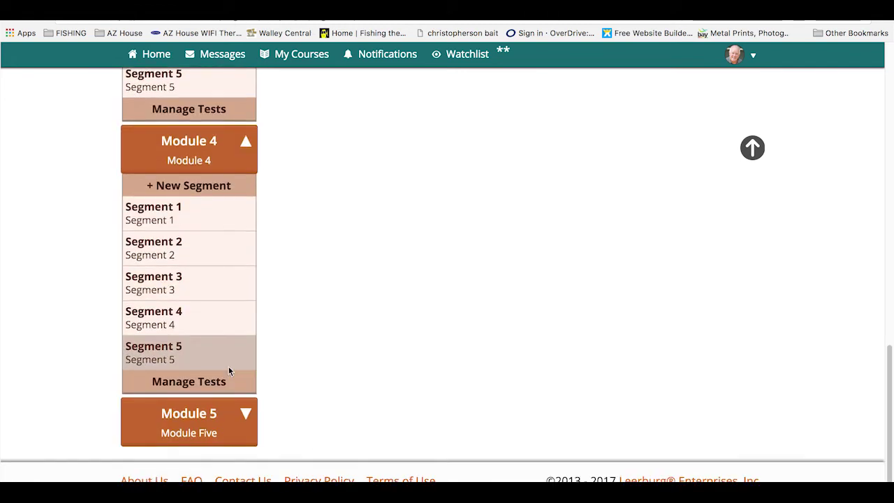
click(244, 410)
scroll(218, 371, down, 4)
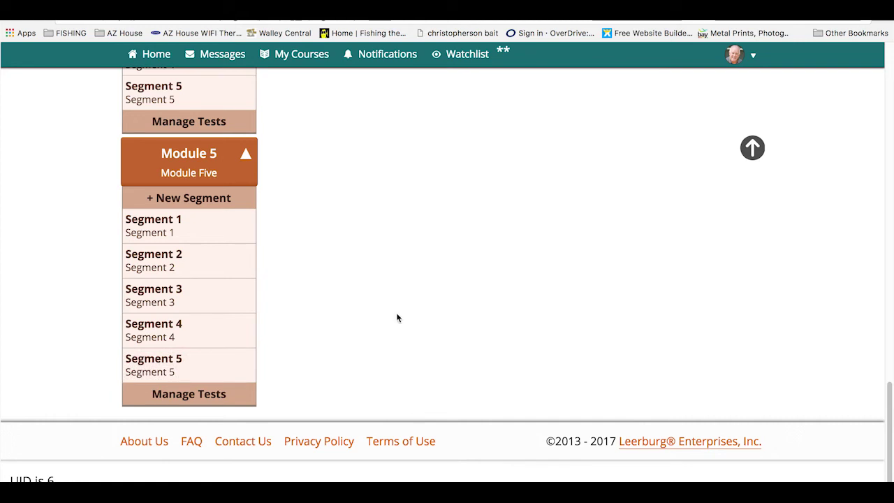
scroll(400, 309, up, 4)
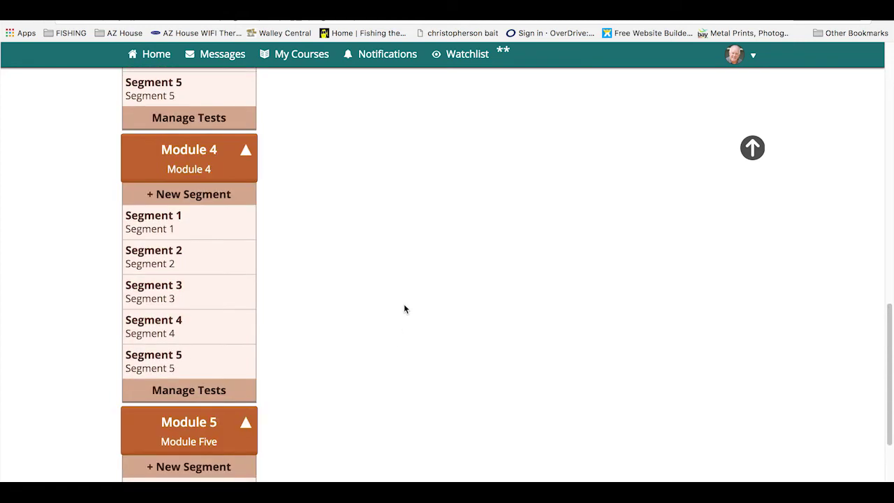
scroll(404, 309, up, 5)
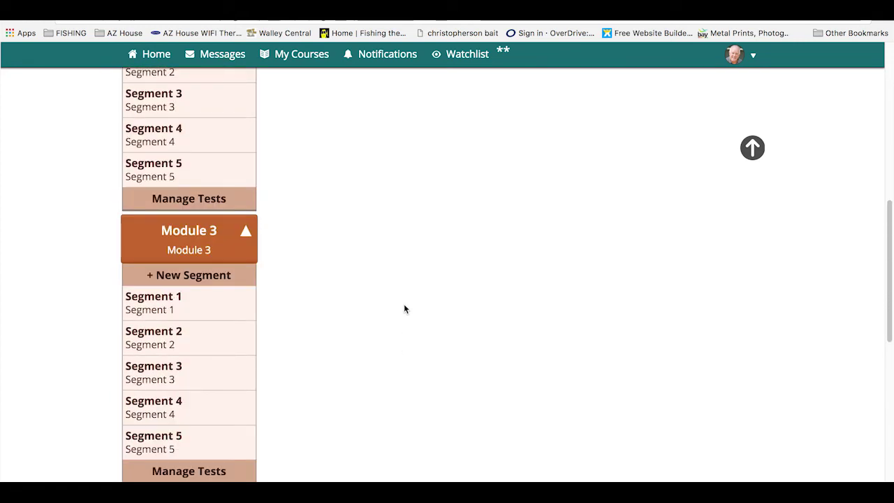
scroll(404, 308, up, 4)
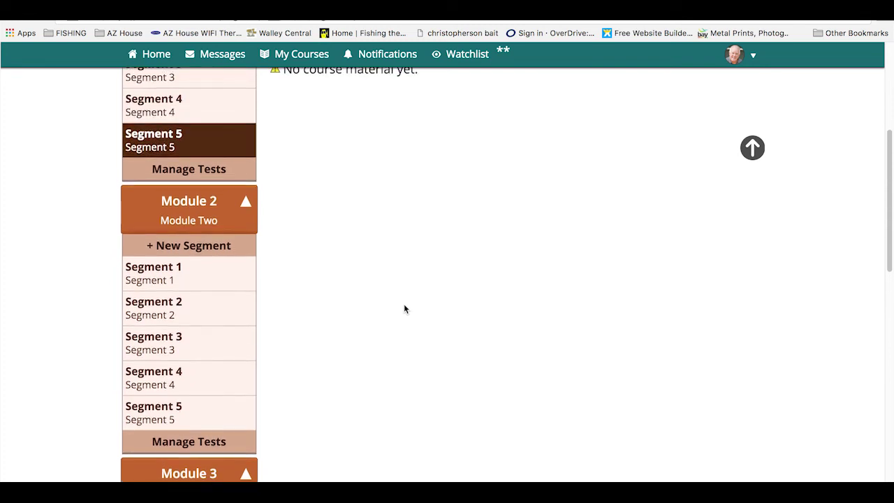
scroll(404, 309, up, 3)
scroll(404, 309, up, 2)
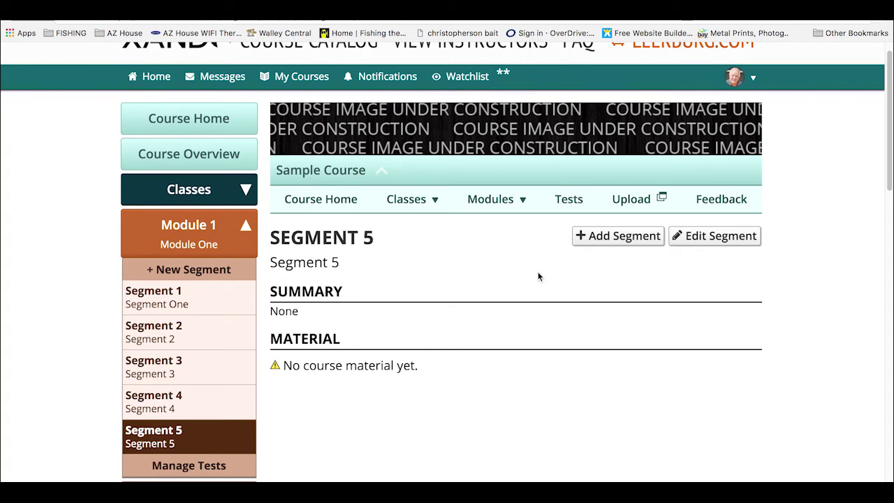
scroll(538, 277, up, 1)
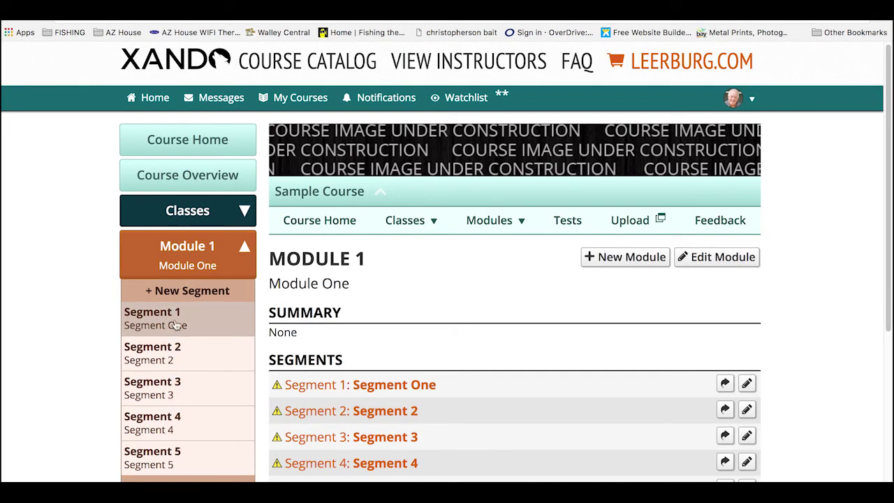
- Edit Segment 1 of Module 1, move Segment 5 up to second place in the segment rank, and save the changes
click(173, 324)
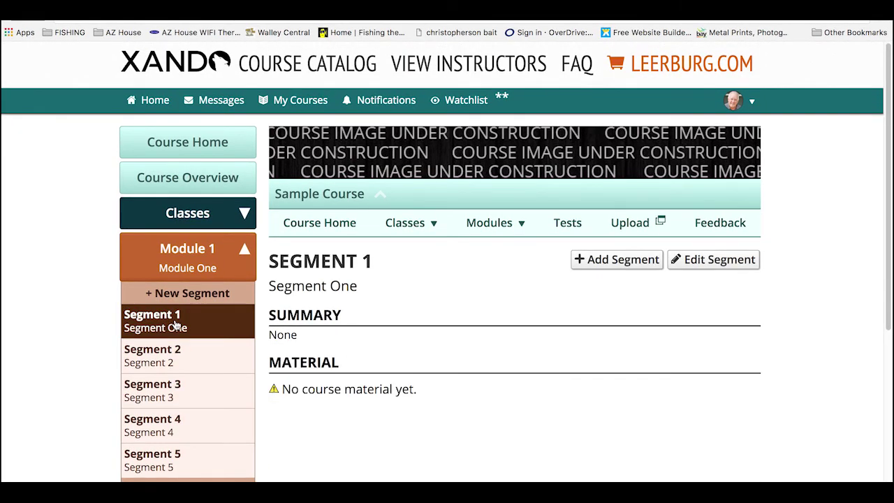
click(714, 271)
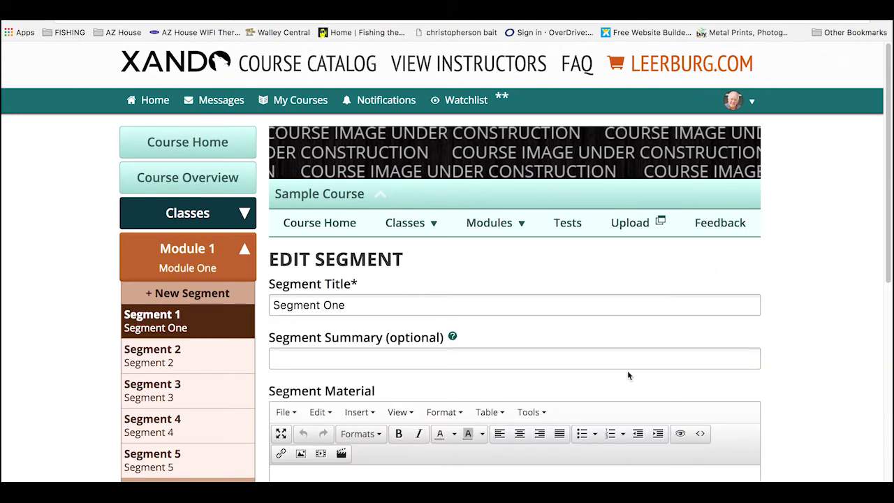
scroll(628, 371, down, 5)
scroll(627, 372, down, 1)
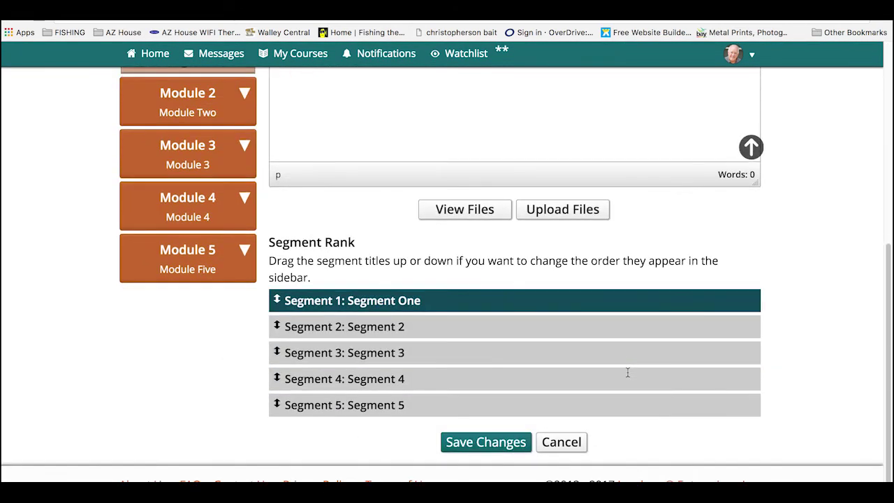
drag(426, 409, 426, 326)
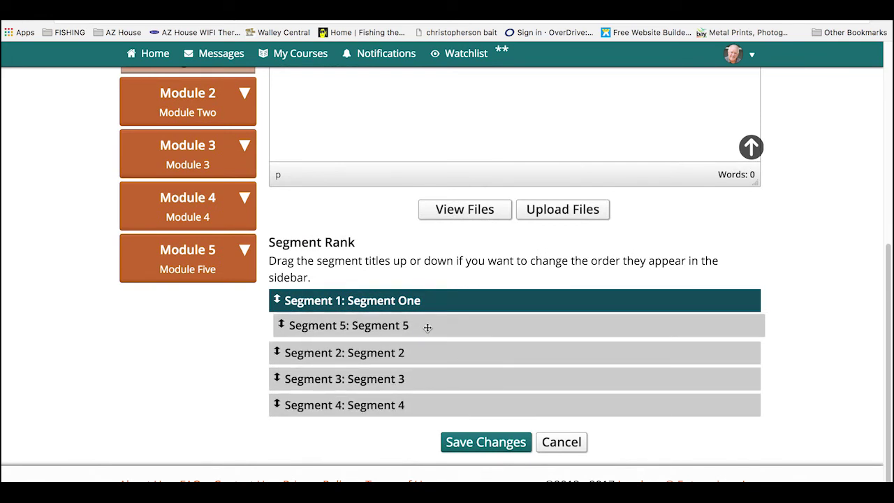
click(487, 446)
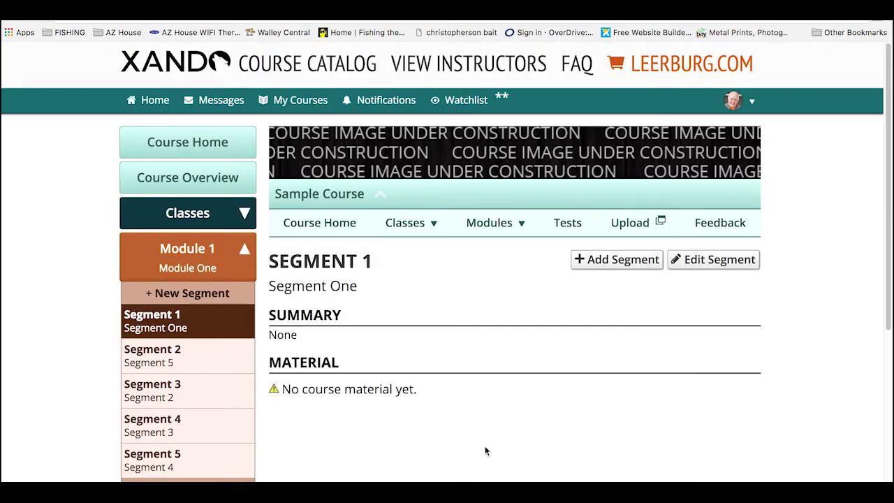
- Edit the segment titled "Segment 5" in Module 1, move it back to last place in the segment rank, and save the changes
click(174, 365)
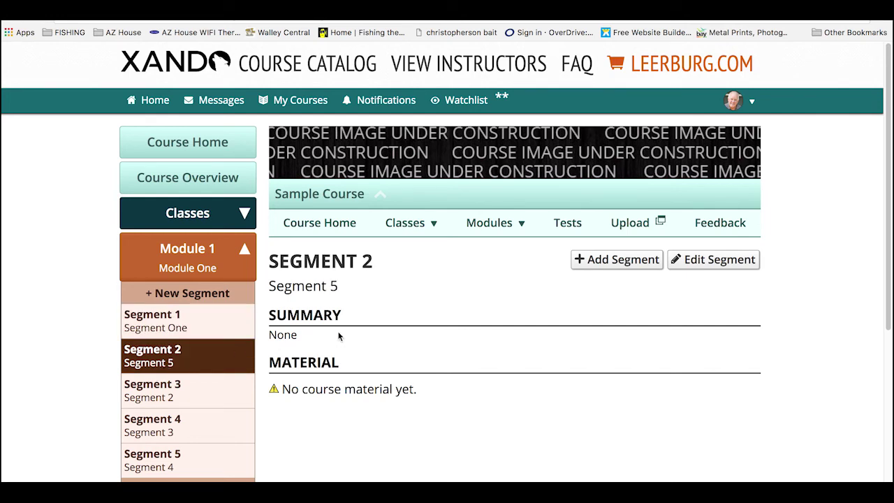
click(702, 261)
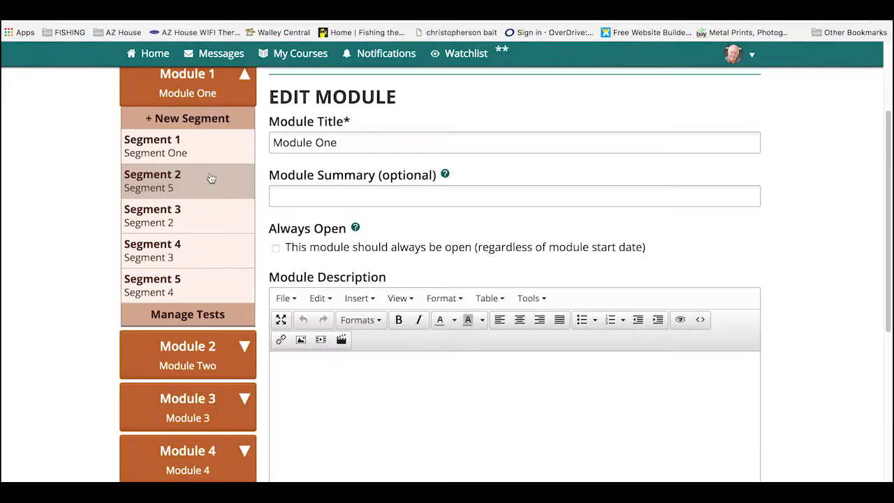
click(210, 179)
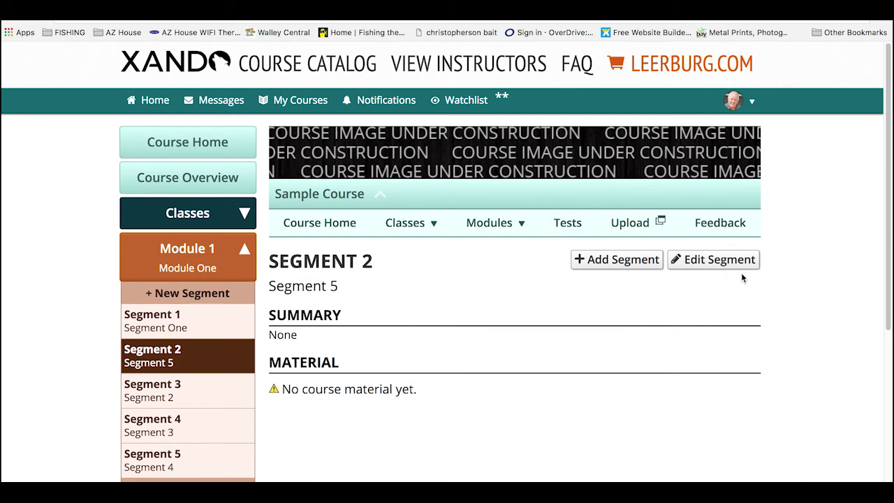
click(720, 259)
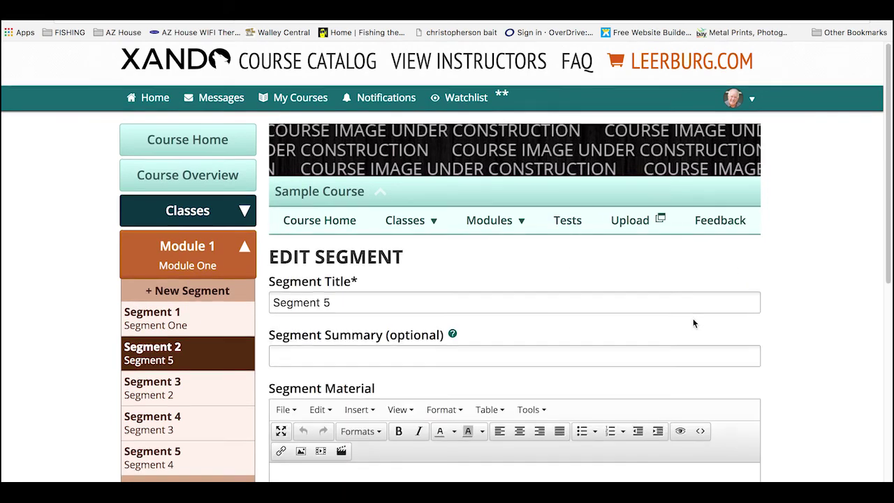
scroll(694, 324, down, 10)
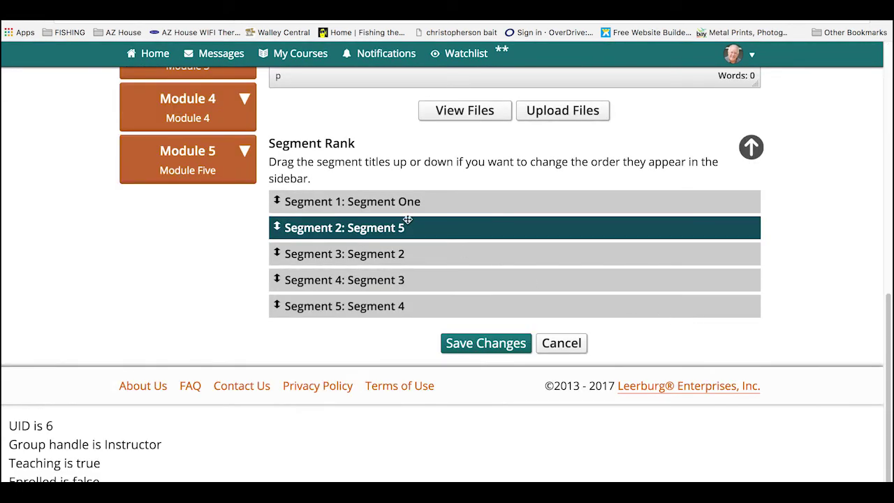
drag(404, 225, 404, 304)
click(454, 343)
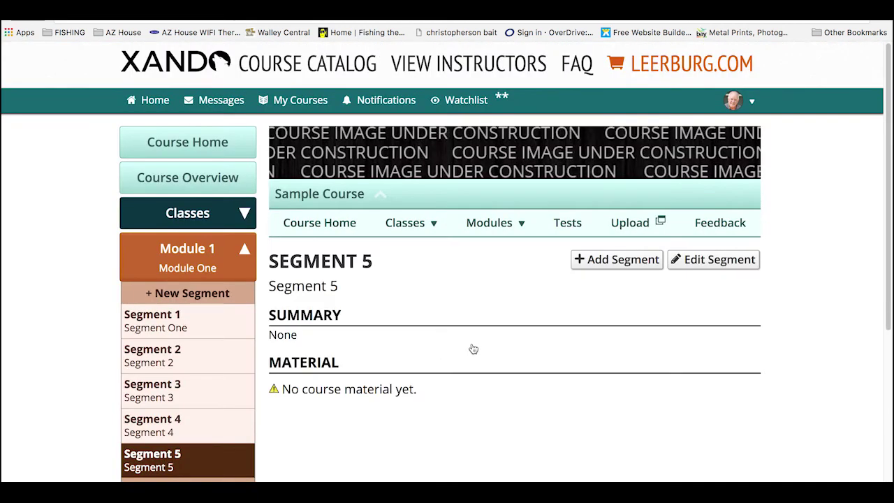